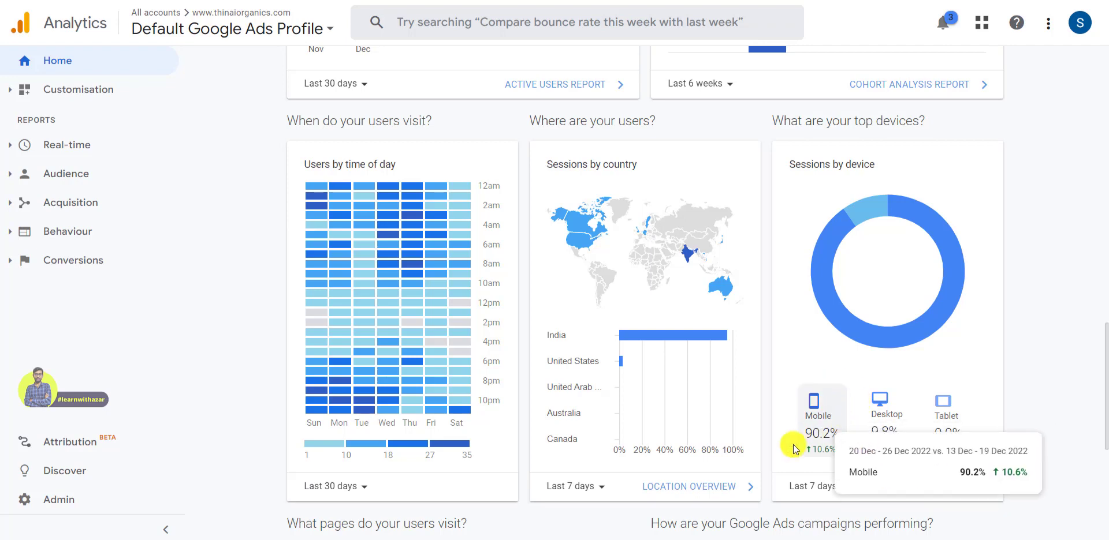
# Review the Analytics home page reports and look through the Prince Infotech website's home page sections
pyautogui.scroll(10, 782, 432)
pyautogui.scroll(8, 781, 432)
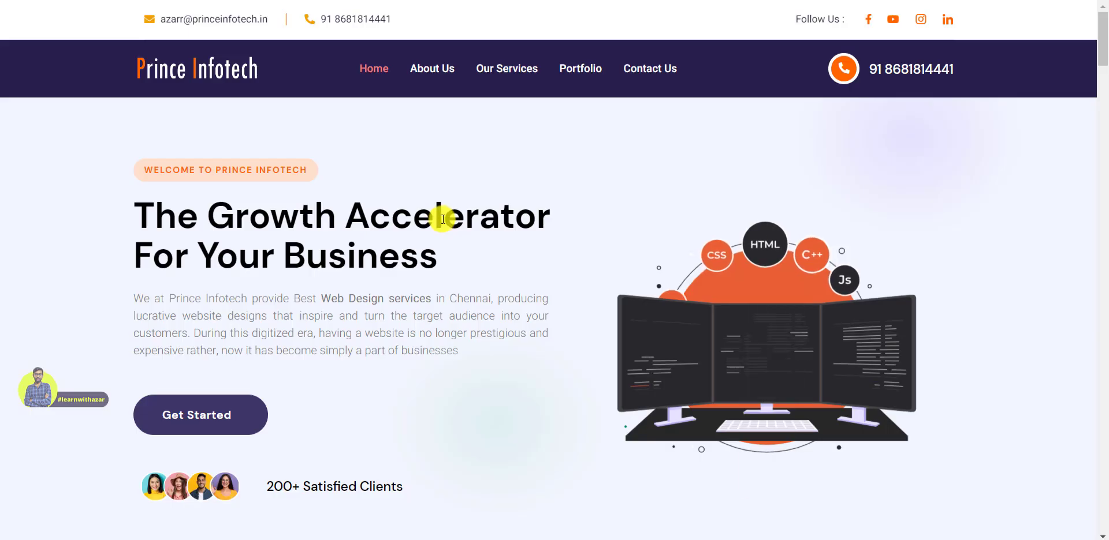
pyautogui.scroll(-1, 478, 286)
pyautogui.scroll(-15, 477, 286)
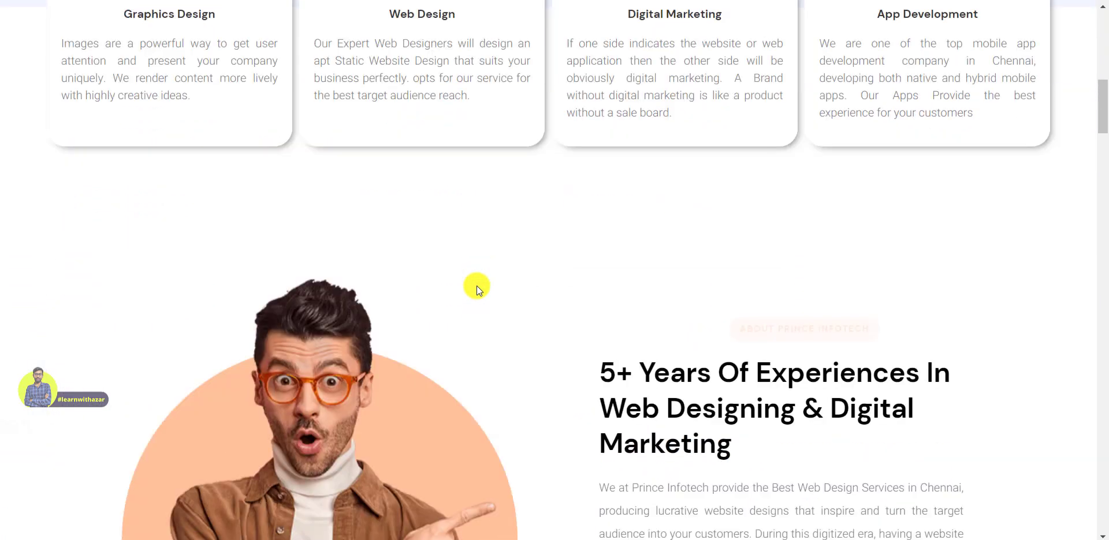
pyautogui.scroll(-10, 476, 286)
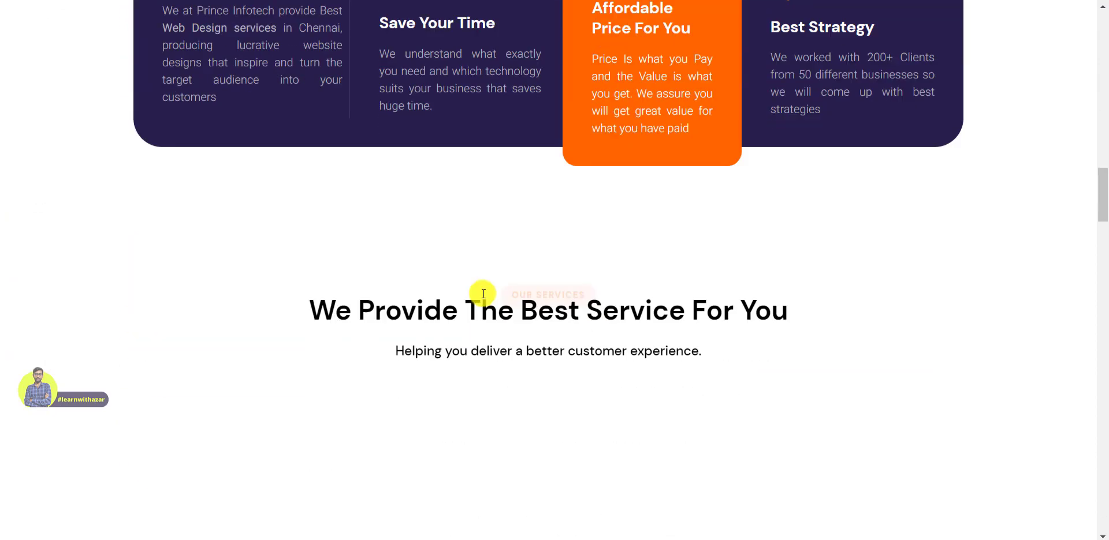
pyautogui.scroll(12, 483, 296)
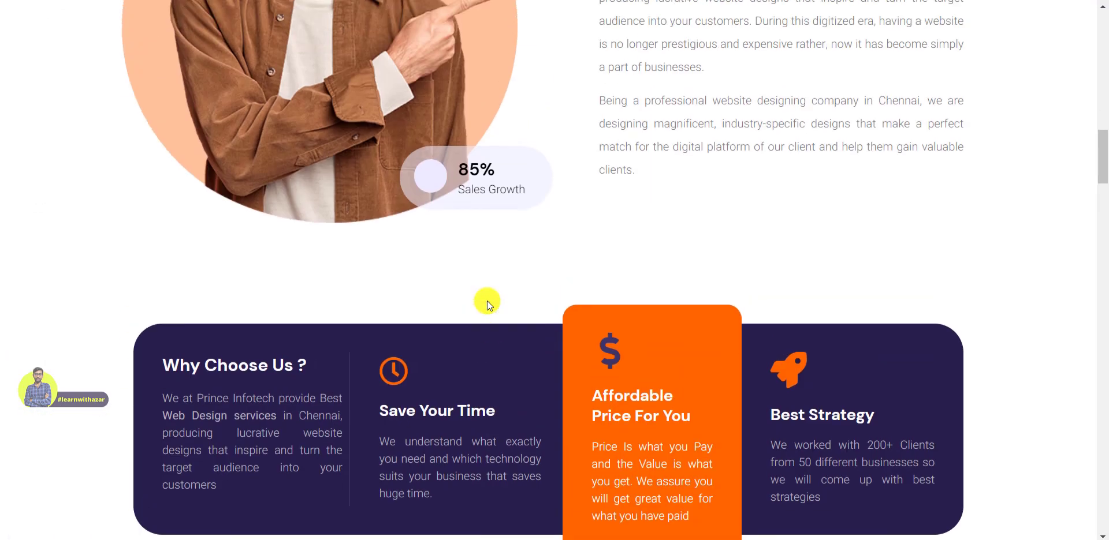
pyautogui.scroll(10, 487, 301)
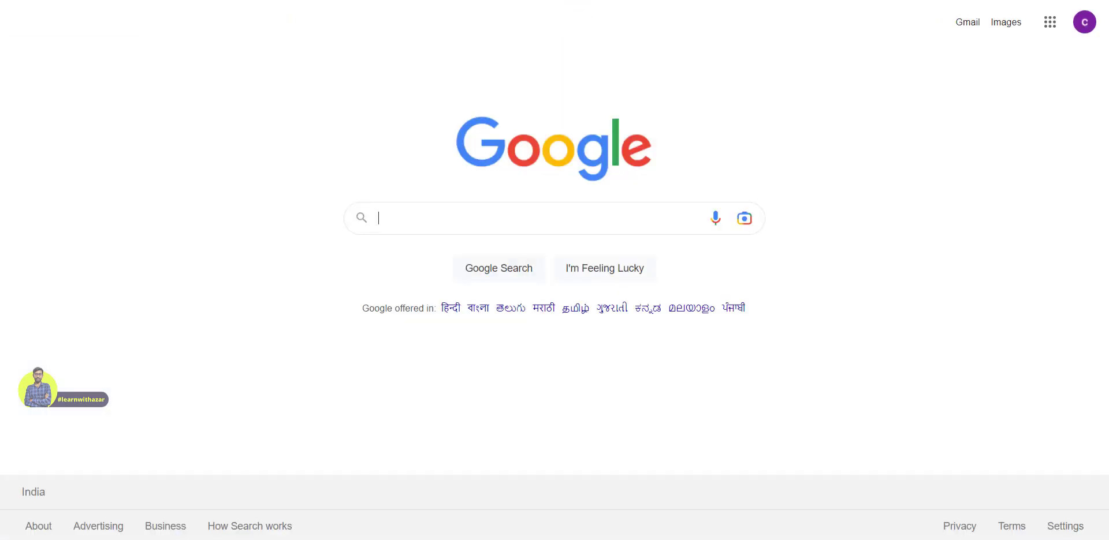
# Search Google for "google analytics" and start setting up a new Google Analytics account
pyautogui.click(455, 216)
pyautogui.write('googl')
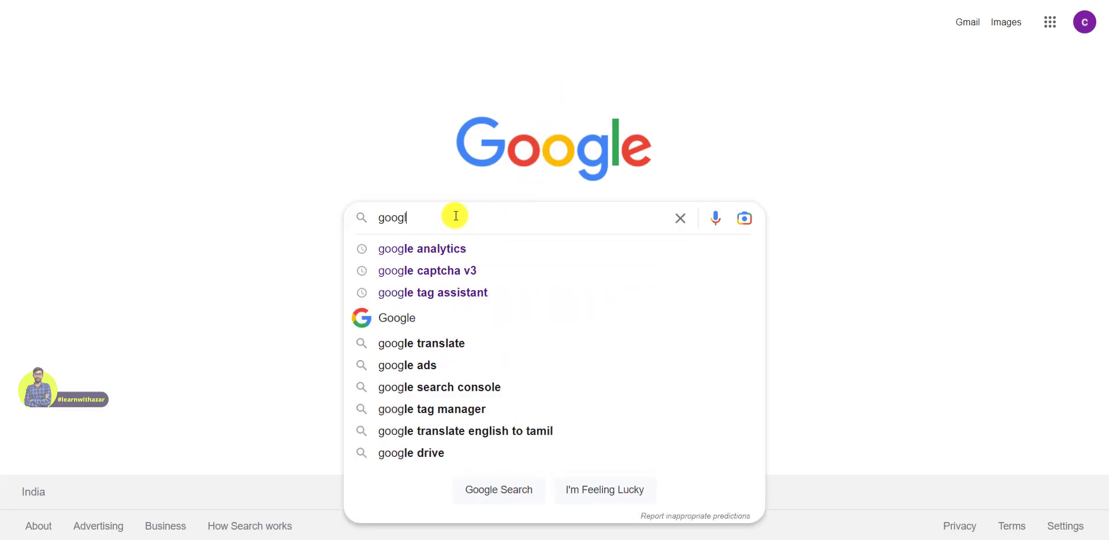
pyautogui.write('e analytic')
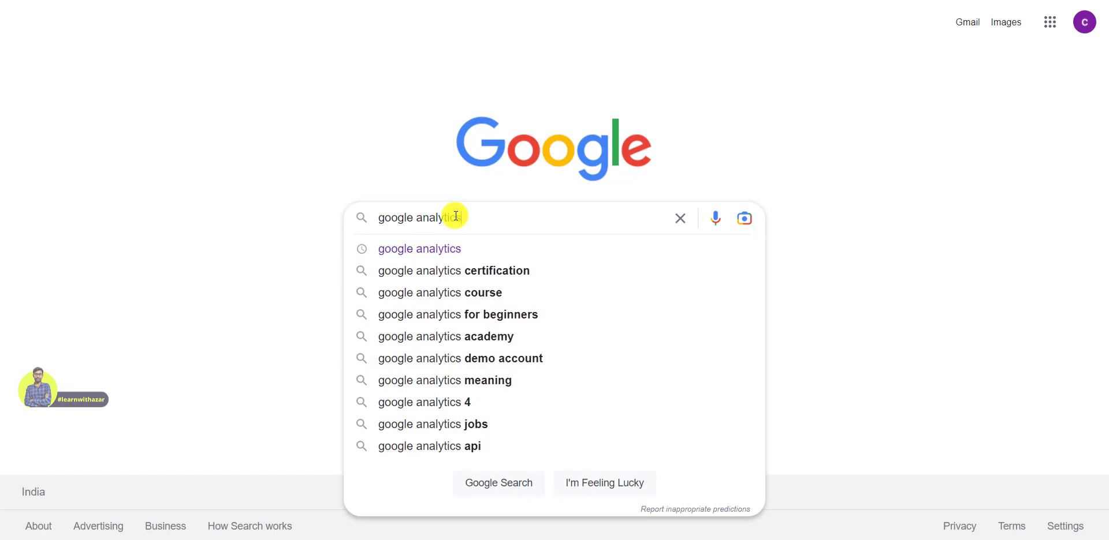
pyautogui.press('Return')
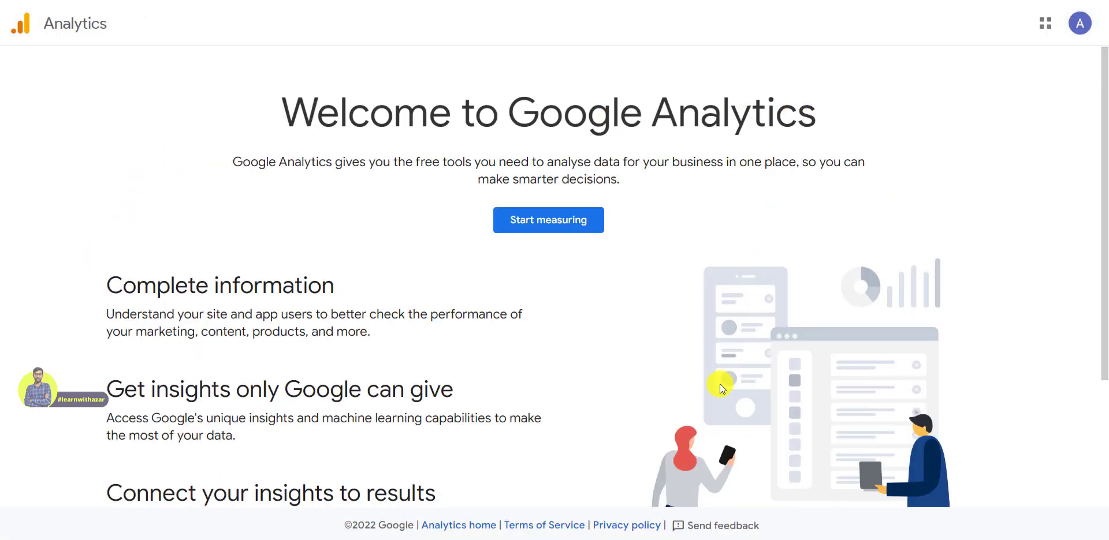
pyautogui.click(553, 221)
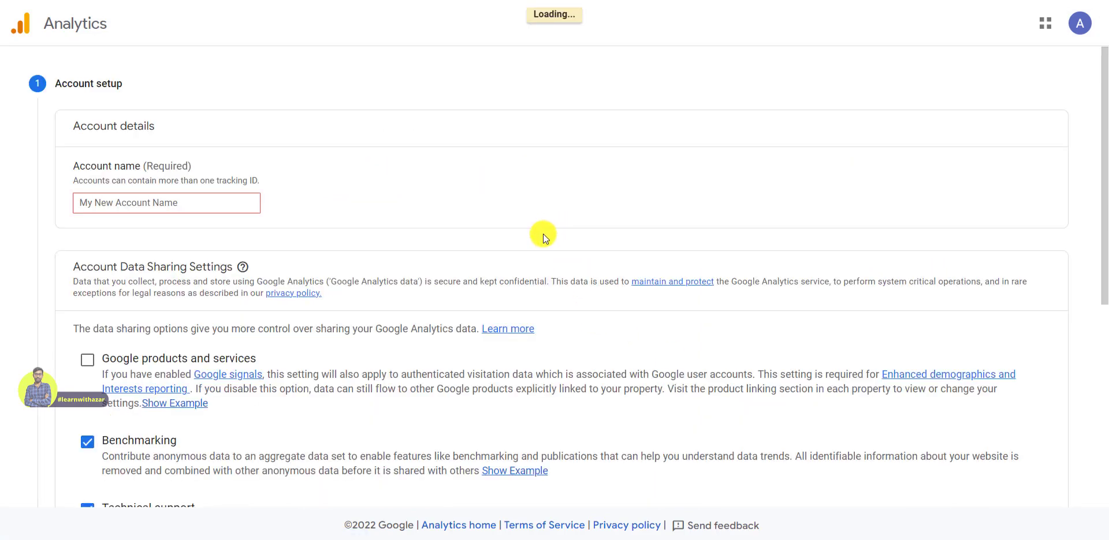
# Name the account "Princeinfotech web", enable data sharing with Google products and services, and continue to property setup
pyautogui.click(221, 205)
pyautogui.write('Princeinfotech web')
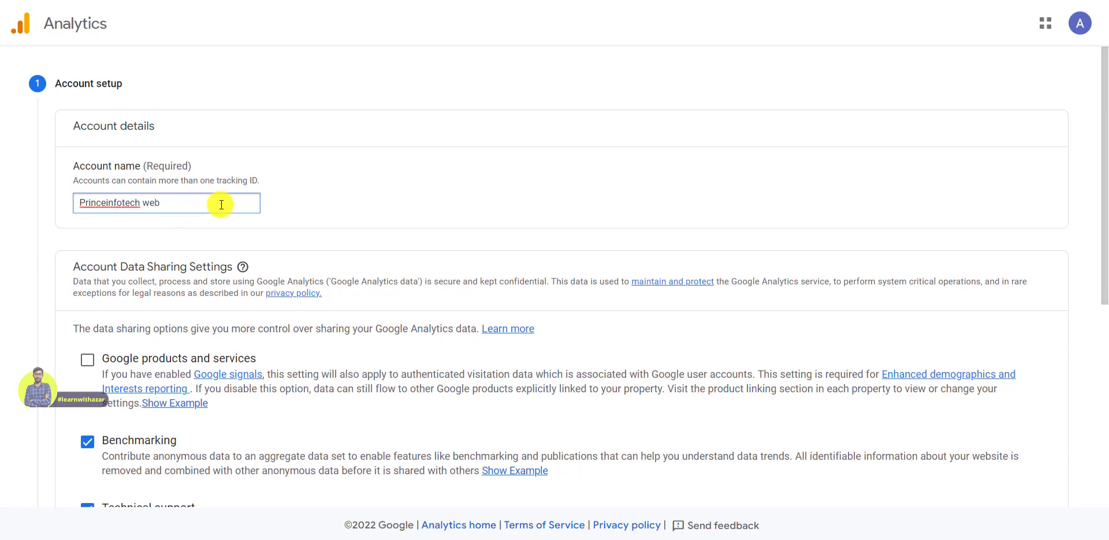
pyautogui.scroll(-3, 225, 245)
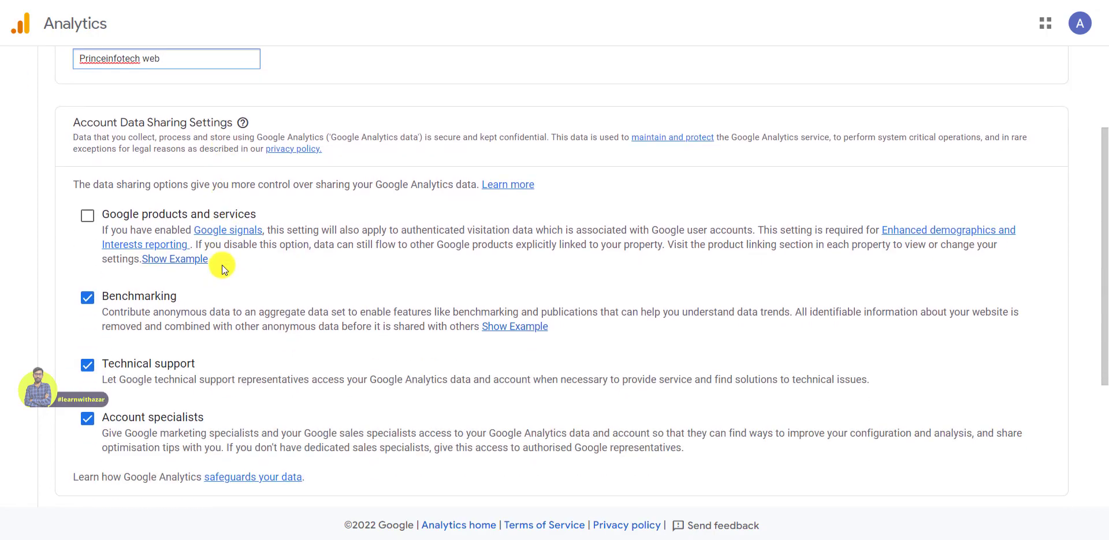
pyautogui.click(87, 218)
pyautogui.scroll(-4, 184, 411)
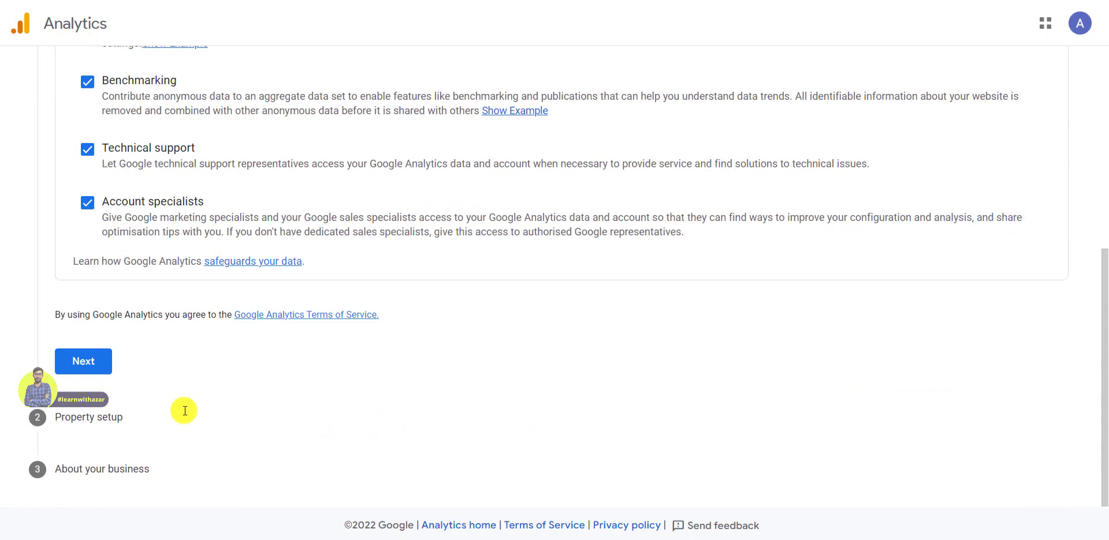
pyautogui.click(90, 370)
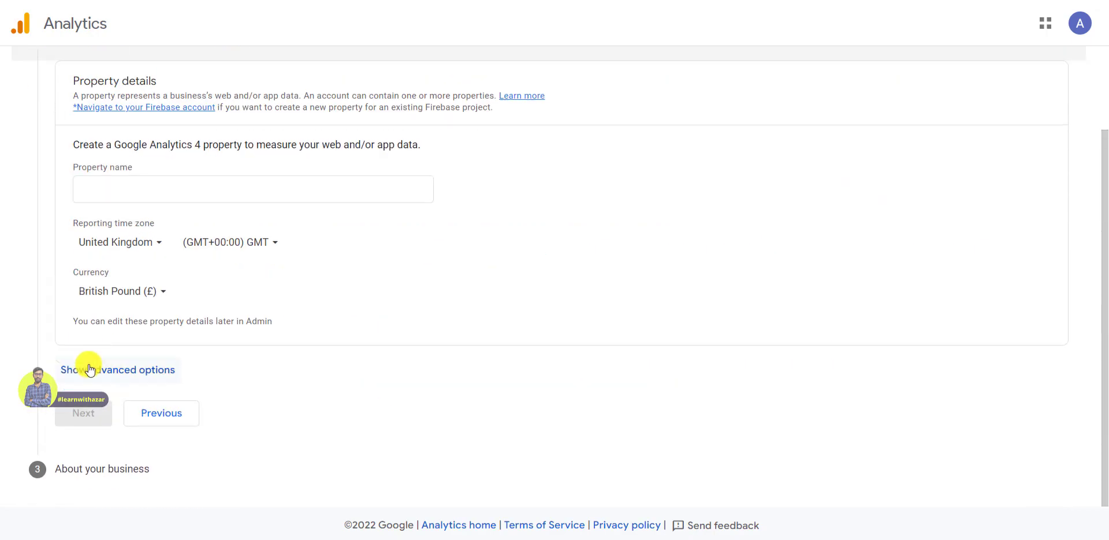
# Name the property "Prince infotech web", set its currency to Indian Rupee (₹), and continue to the business information
pyautogui.click(166, 191)
pyautogui.write('Prince infotech web')
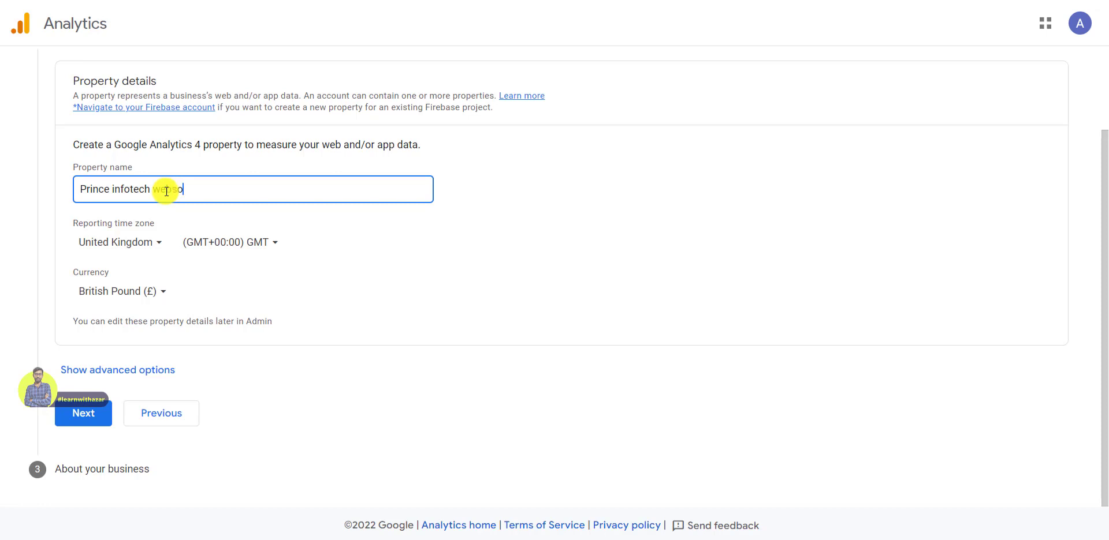
pyautogui.click(153, 250)
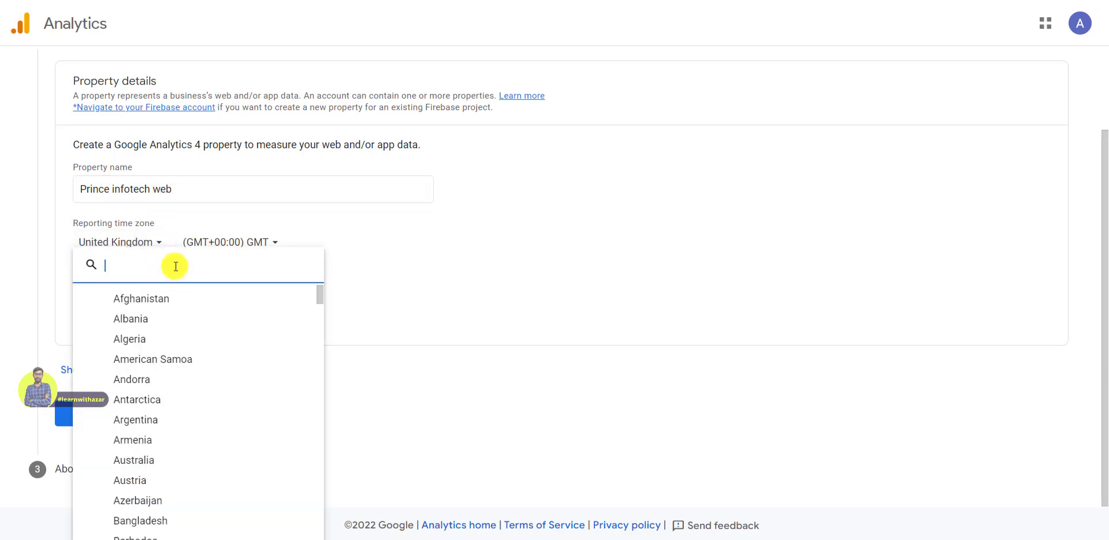
pyautogui.click(155, 317)
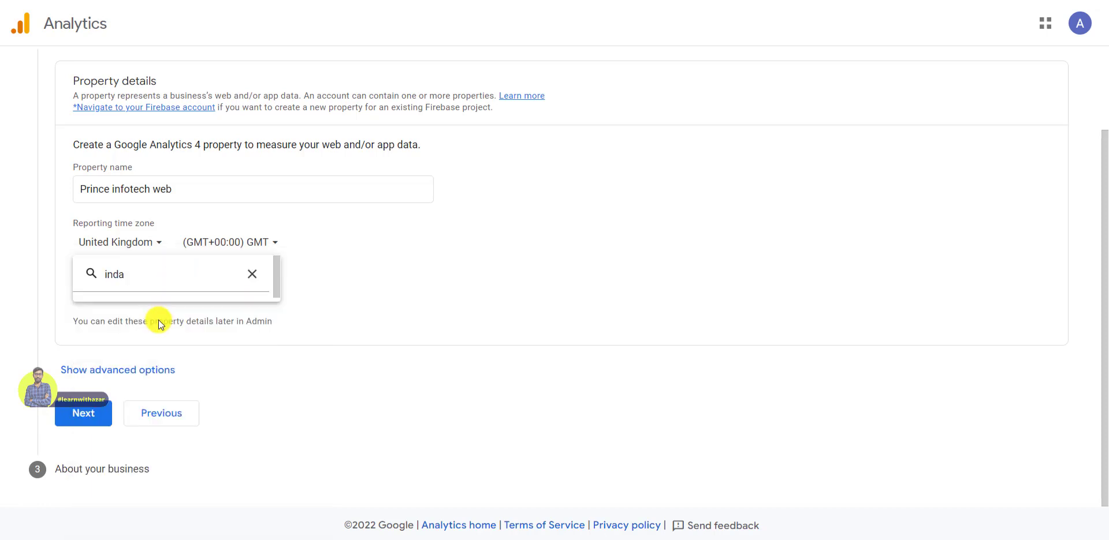
pyautogui.click(141, 292)
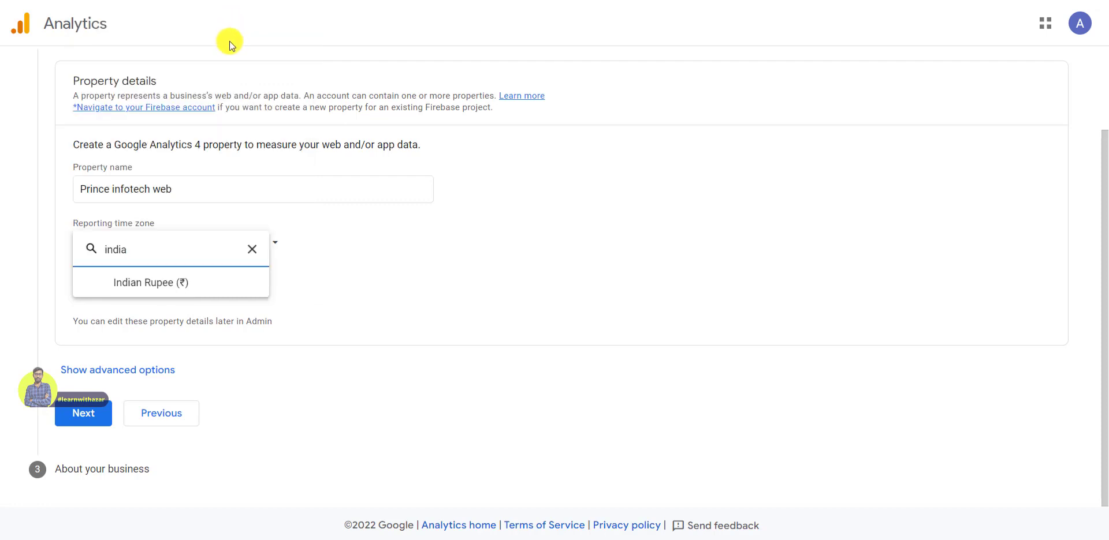
pyautogui.click(144, 287)
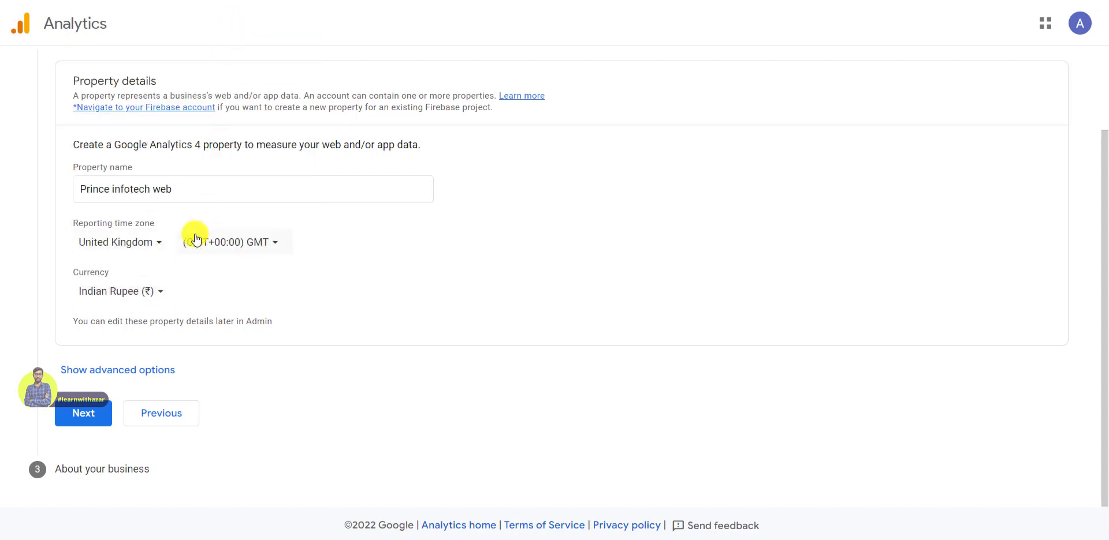
pyautogui.click(76, 421)
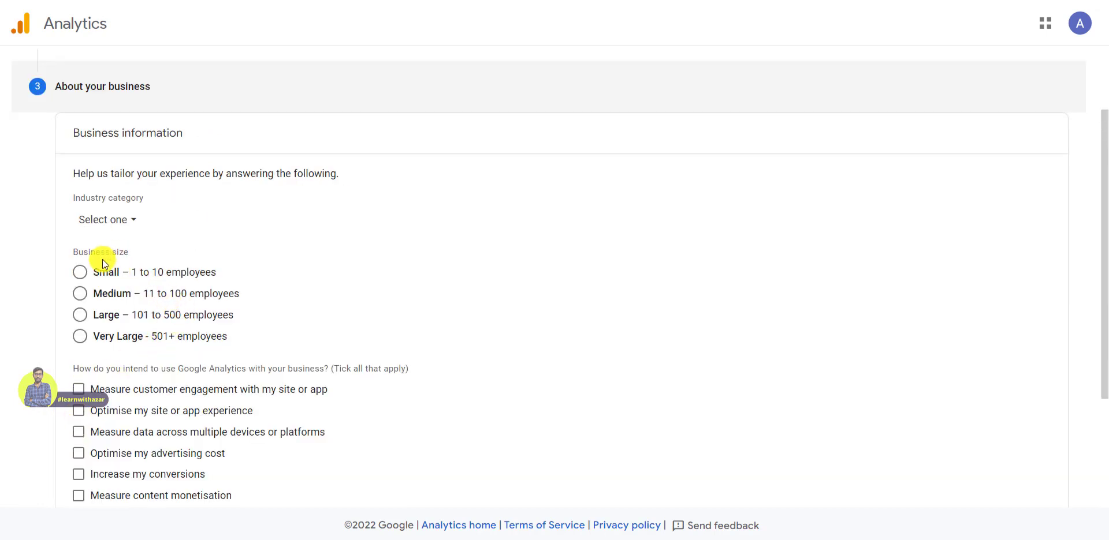
# Set the industry category to Internet & Telecom and the business size to Small – 1 to 10 employees
pyautogui.click(116, 225)
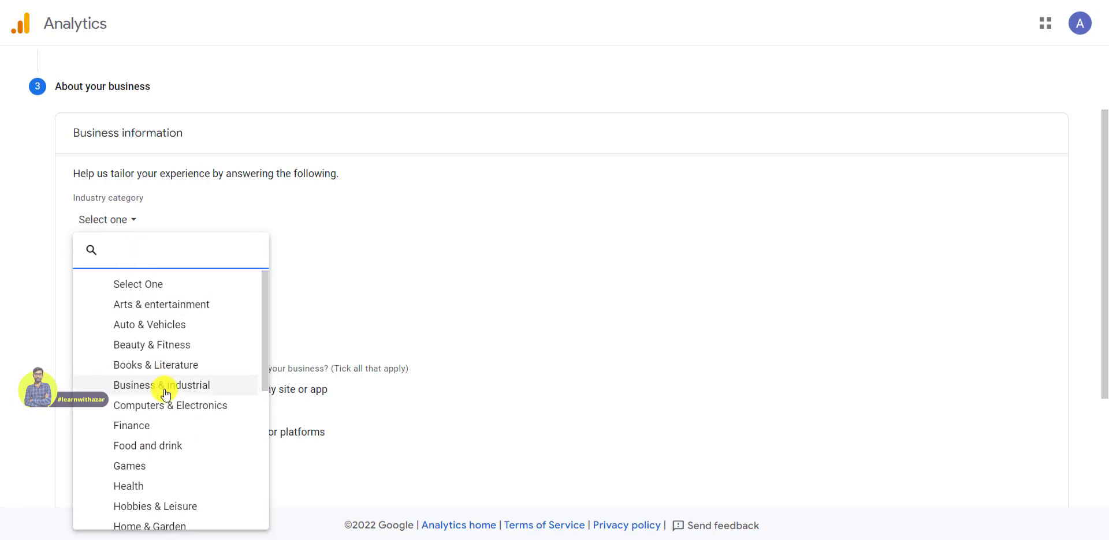
pyautogui.scroll(-2, 182, 451)
pyautogui.scroll(-1, 193, 469)
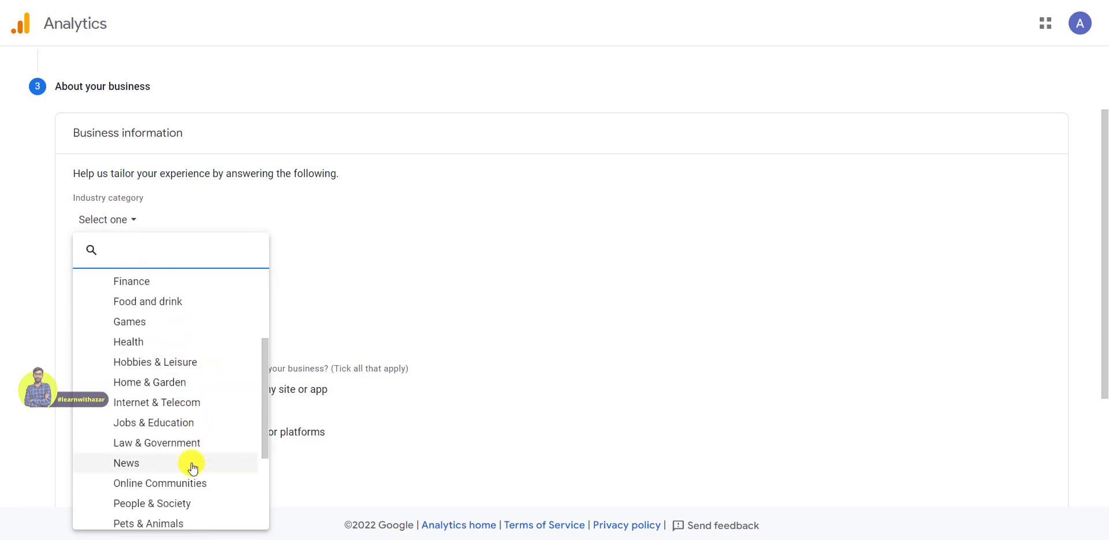
pyautogui.click(207, 404)
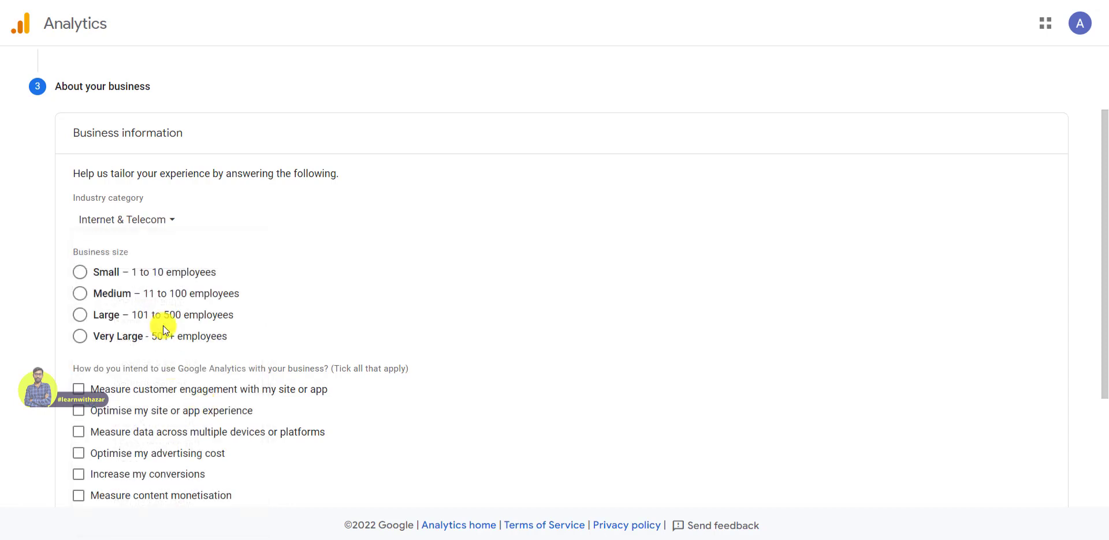
pyautogui.click(86, 280)
# Select the first seven intended uses, from measuring customer engagement through analysing online sales, and submit the account for creation
pyautogui.scroll(-2, 185, 379)
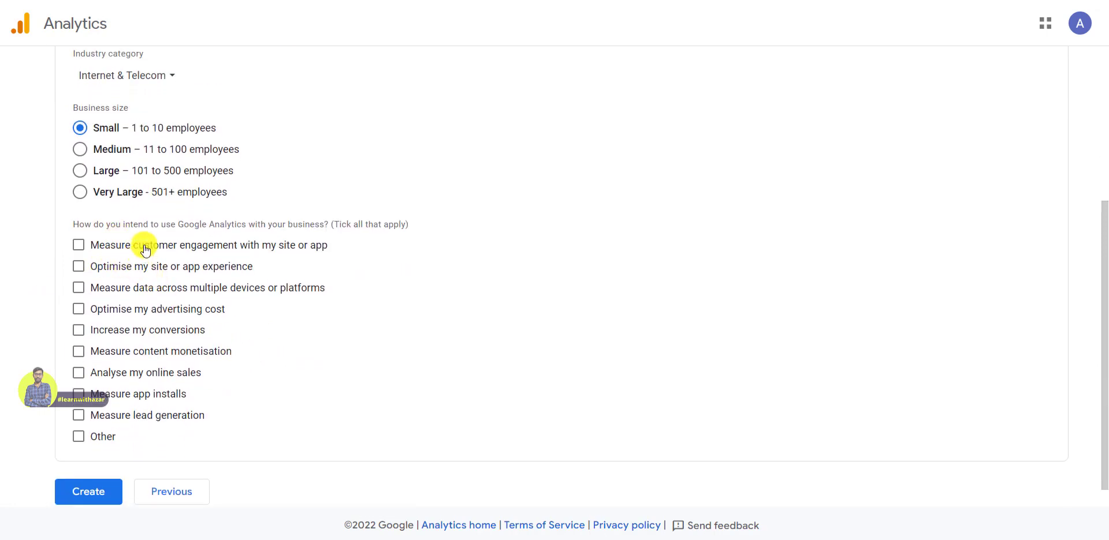
pyautogui.click(141, 244)
pyautogui.click(128, 267)
pyautogui.click(115, 288)
pyautogui.click(112, 314)
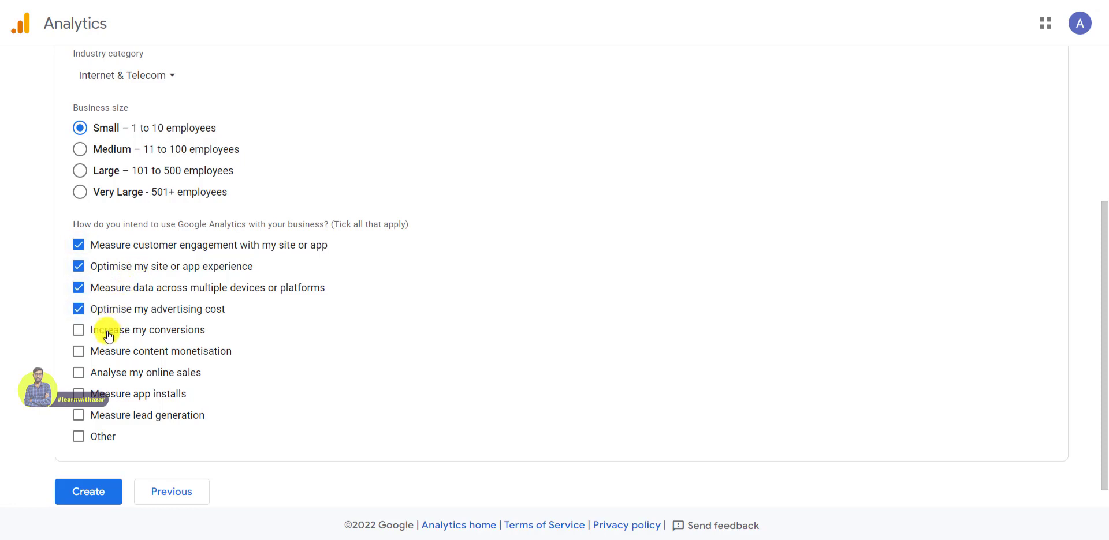
pyautogui.click(108, 329)
pyautogui.click(102, 373)
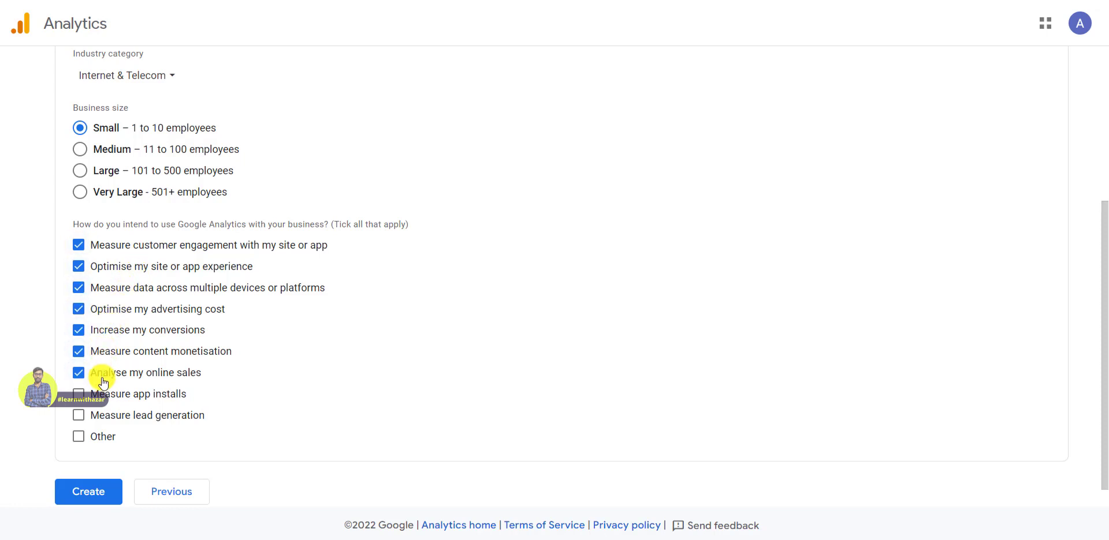
pyautogui.click(103, 495)
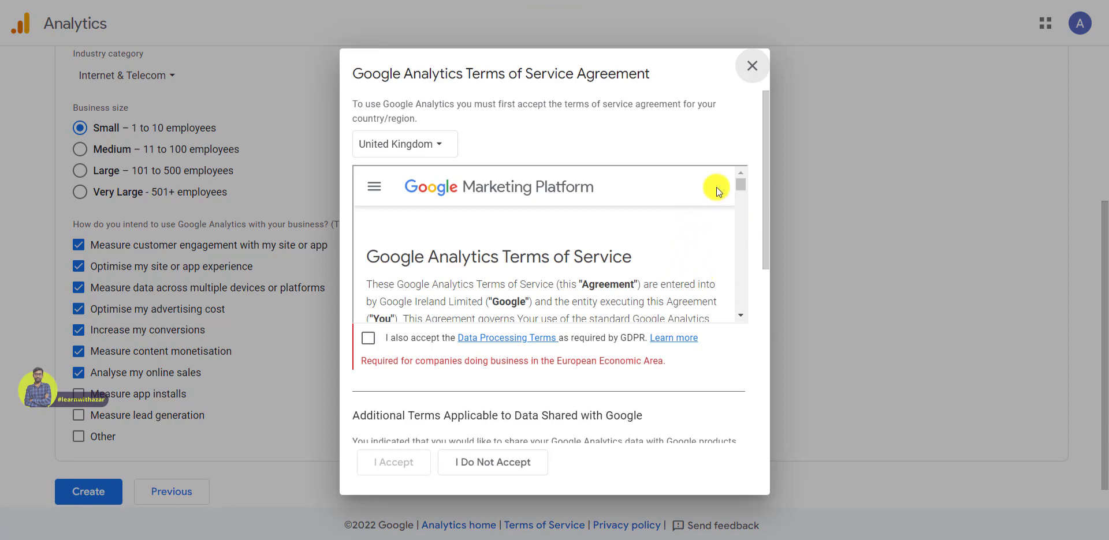
# Go to the end of the Google Analytics Terms of Service and accept the Data Processing Terms required by GDPR
pyautogui.moveTo(741, 185); pyautogui.dragTo(736, 313)
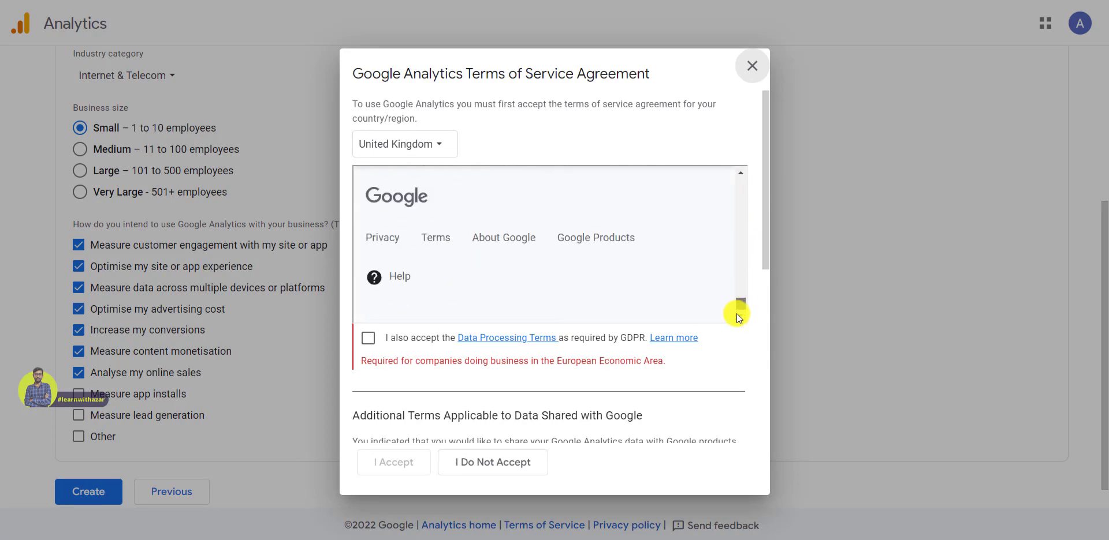
pyautogui.click(369, 339)
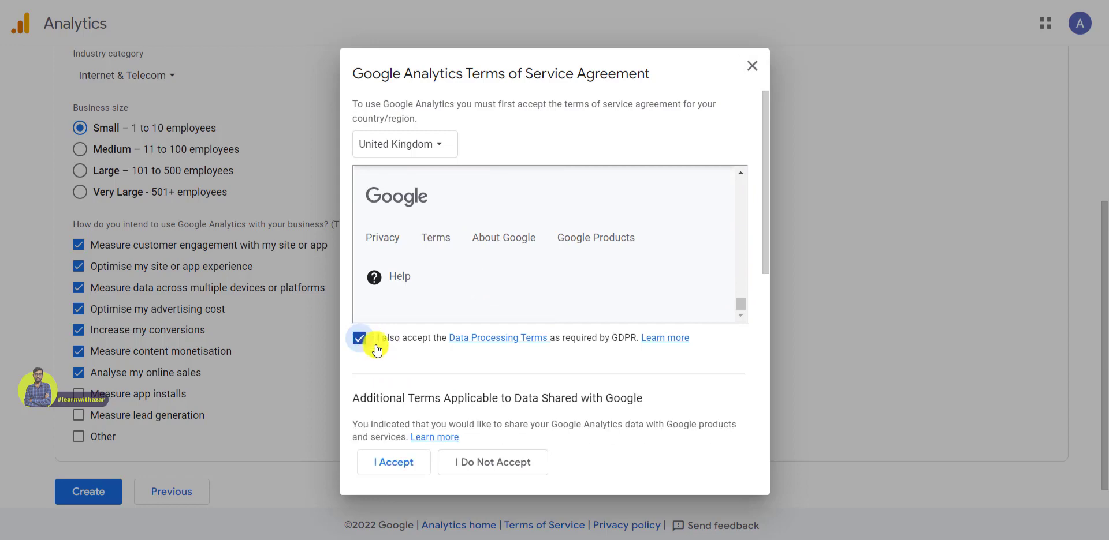
pyautogui.click(396, 462)
# Accept the Measurement Controller – Controller Data Protection Terms for shared data and confirm the service agreement
pyautogui.scroll(-2, 596, 385)
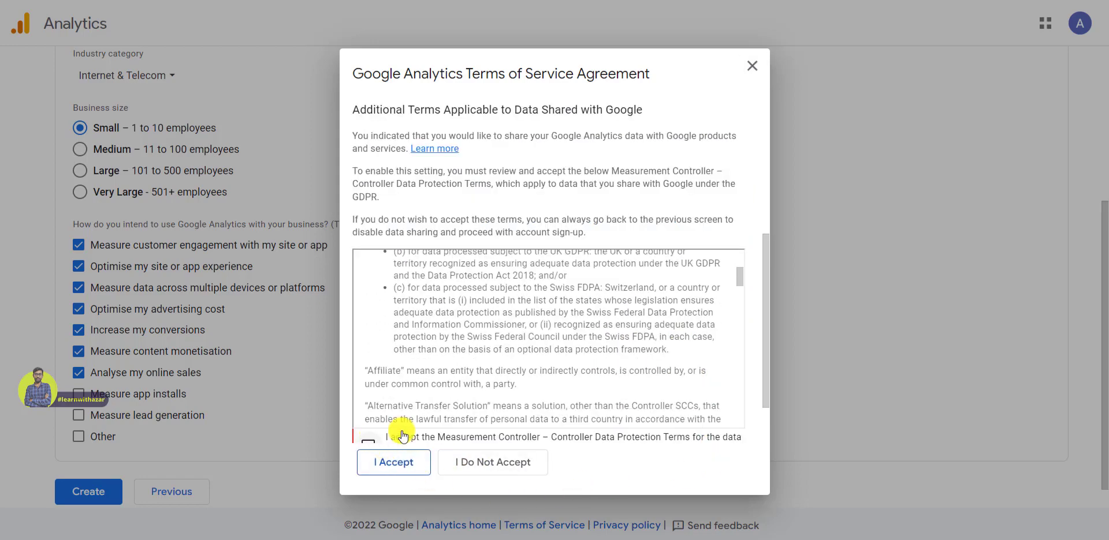
pyautogui.scroll(-2, 643, 342)
pyautogui.scroll(-5, 643, 342)
pyautogui.moveTo(744, 316); pyautogui.dragTo(728, 417)
pyautogui.moveTo(768, 356); pyautogui.dragTo(765, 401)
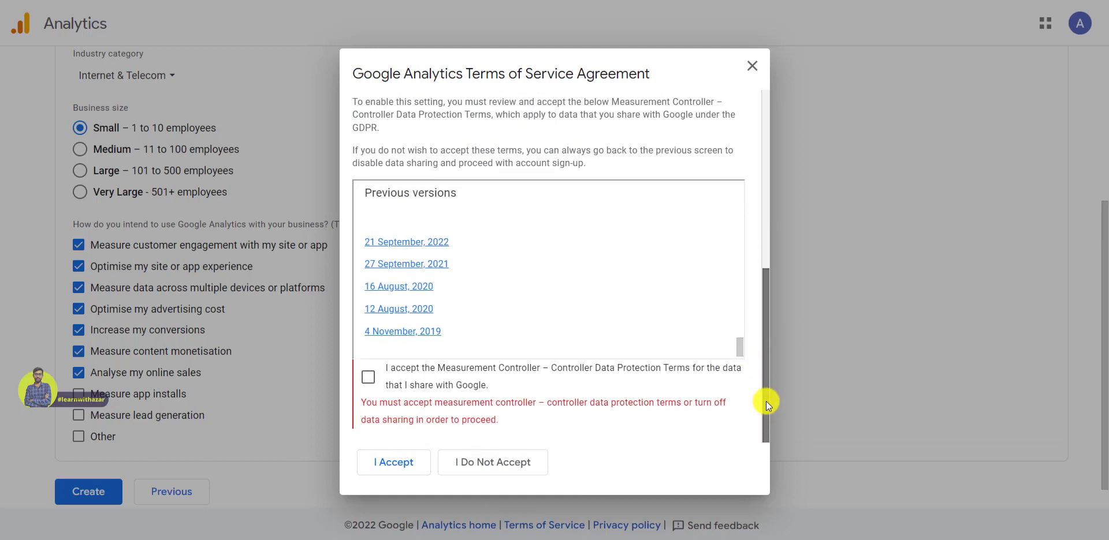
pyautogui.click(374, 383)
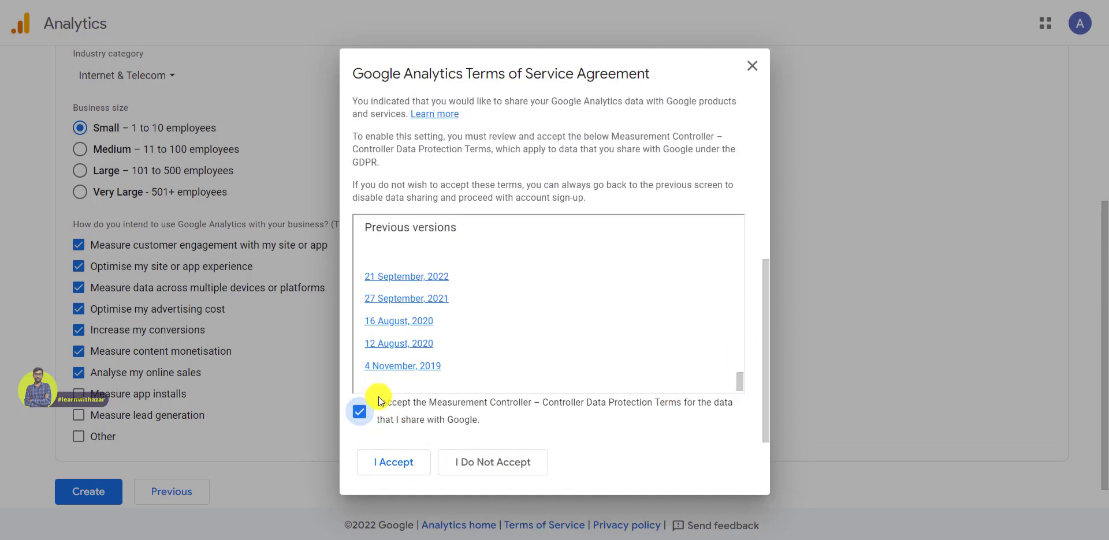
pyautogui.click(403, 464)
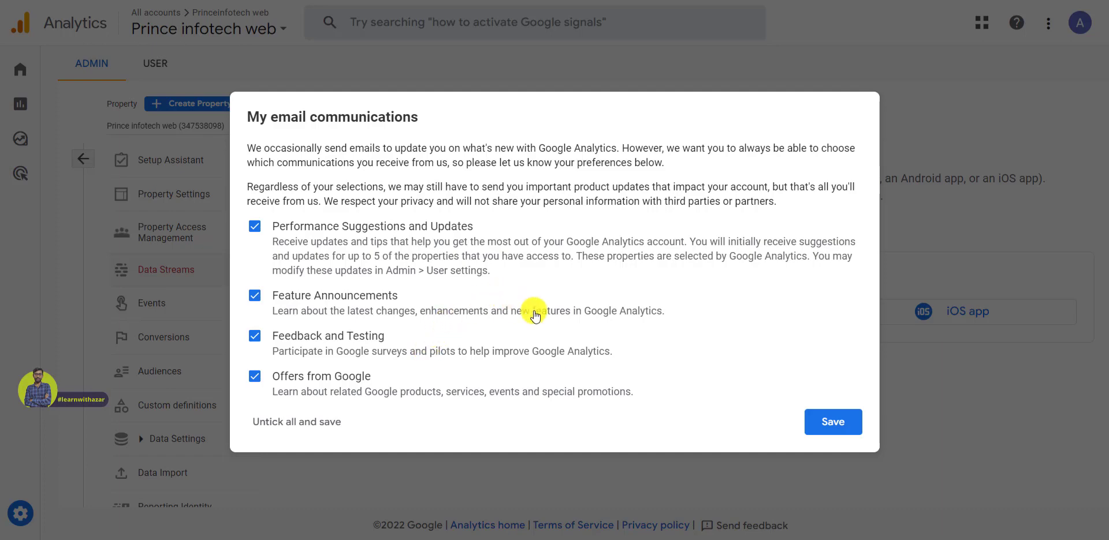
# Save the email communication preferences with all four options selected and choose Web as the data collection platform
pyautogui.click(834, 426)
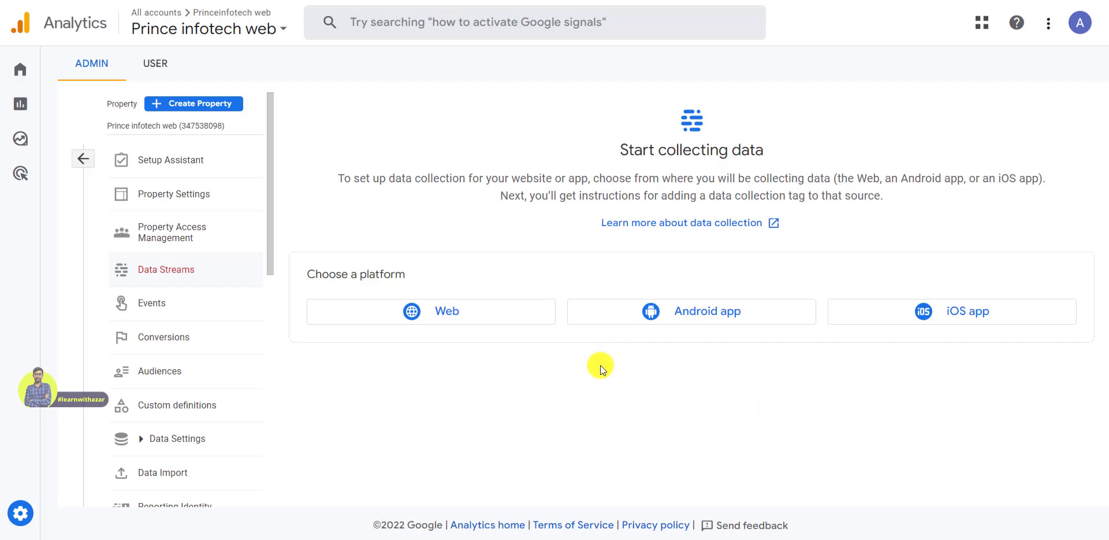
pyautogui.click(437, 317)
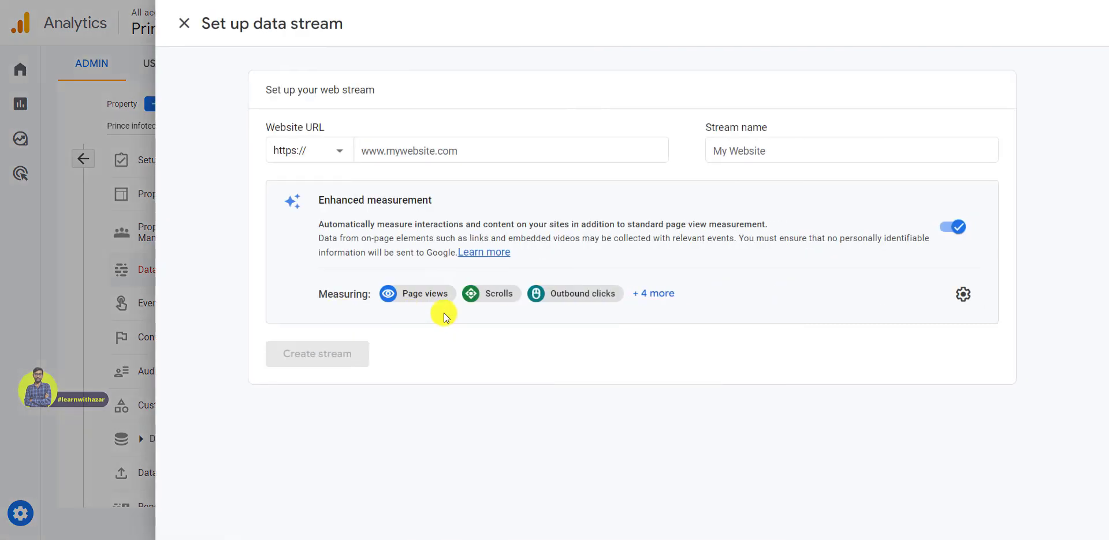
pyautogui.click(476, 146)
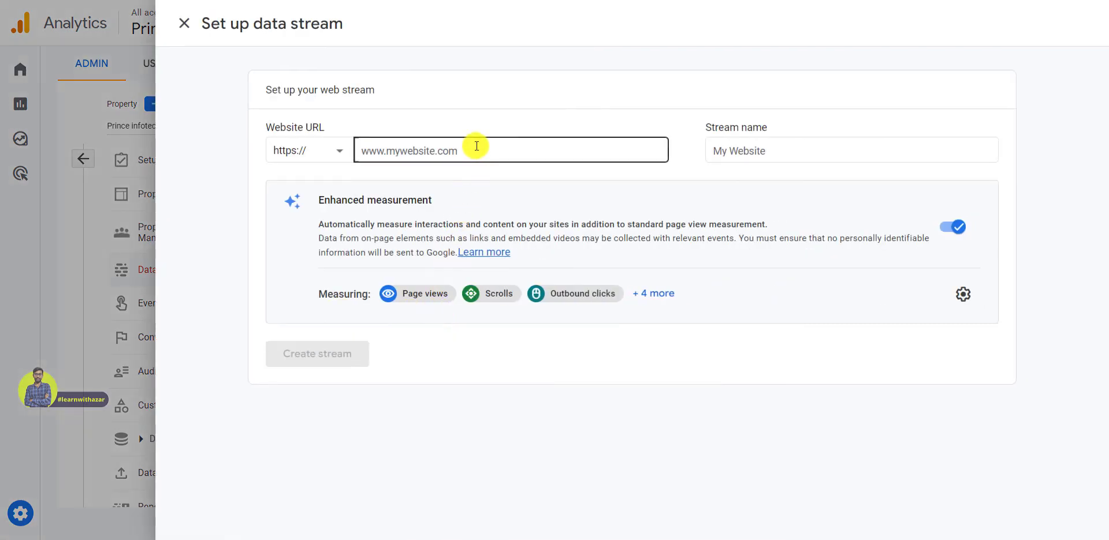
pyautogui.click(476, 146)
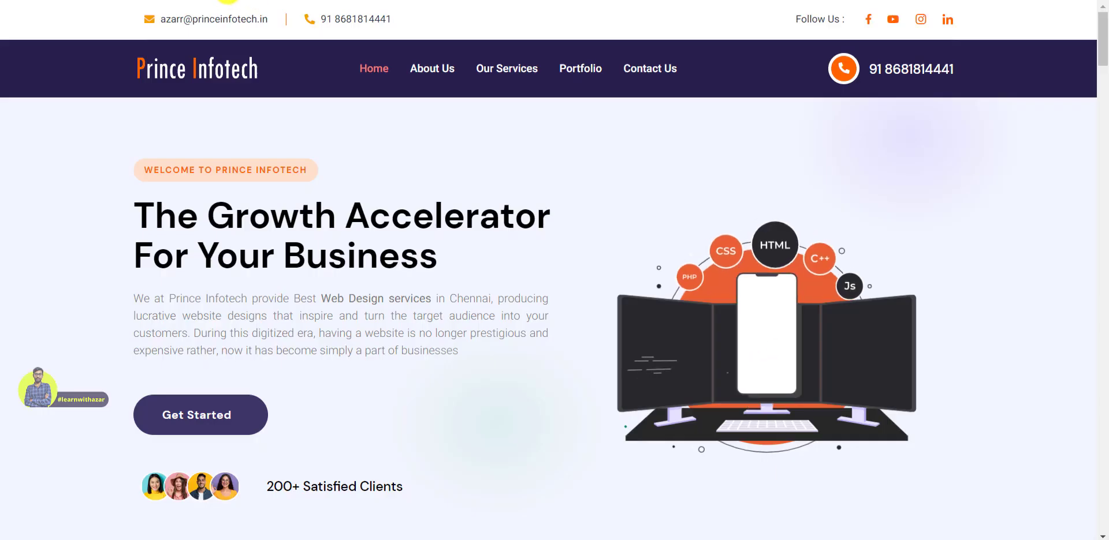
pyautogui.rightClick(181, 1)
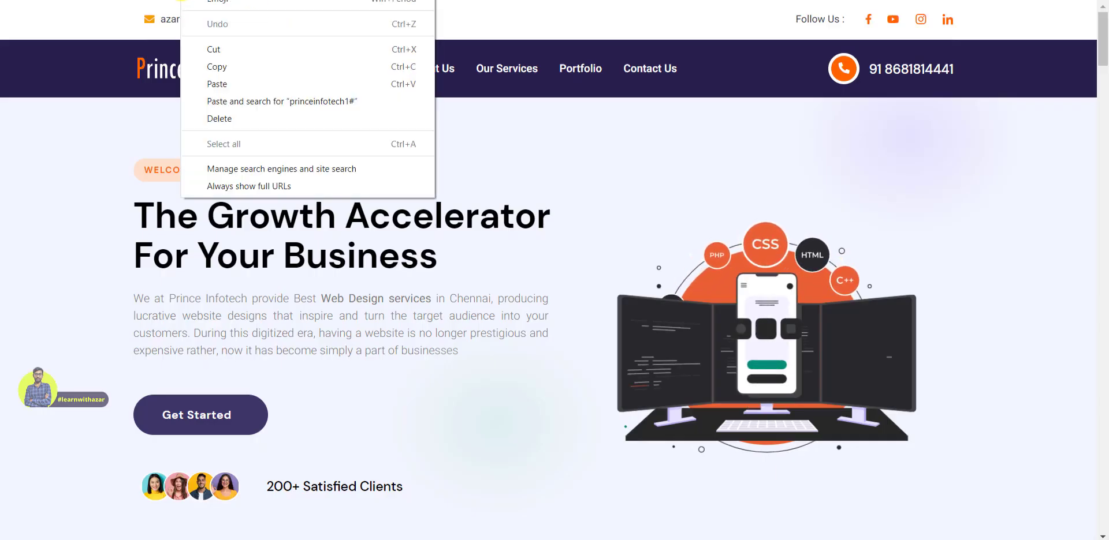
pyautogui.click(235, 68)
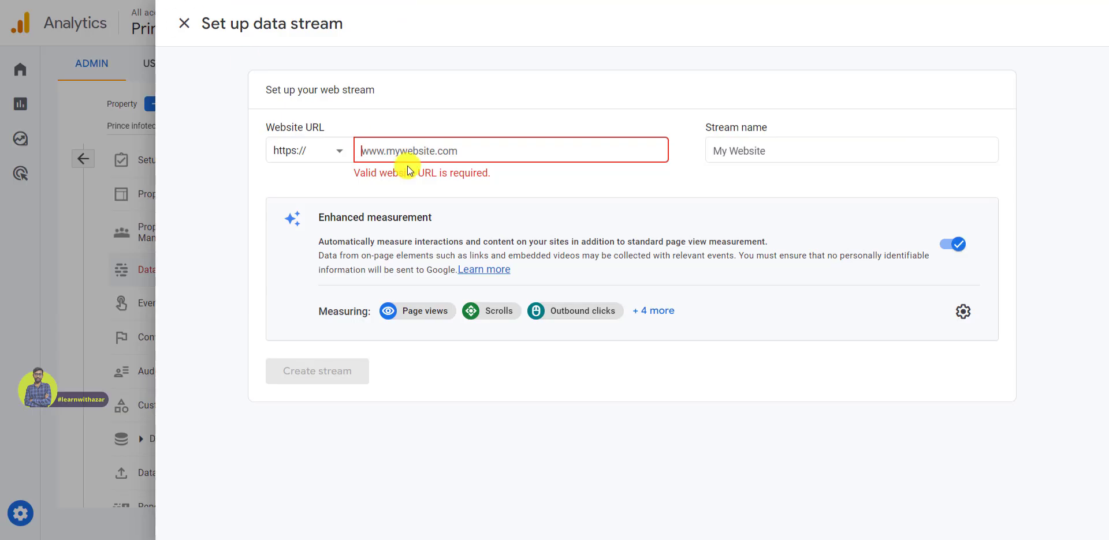
pyautogui.hotkey('ctrl', 'v')
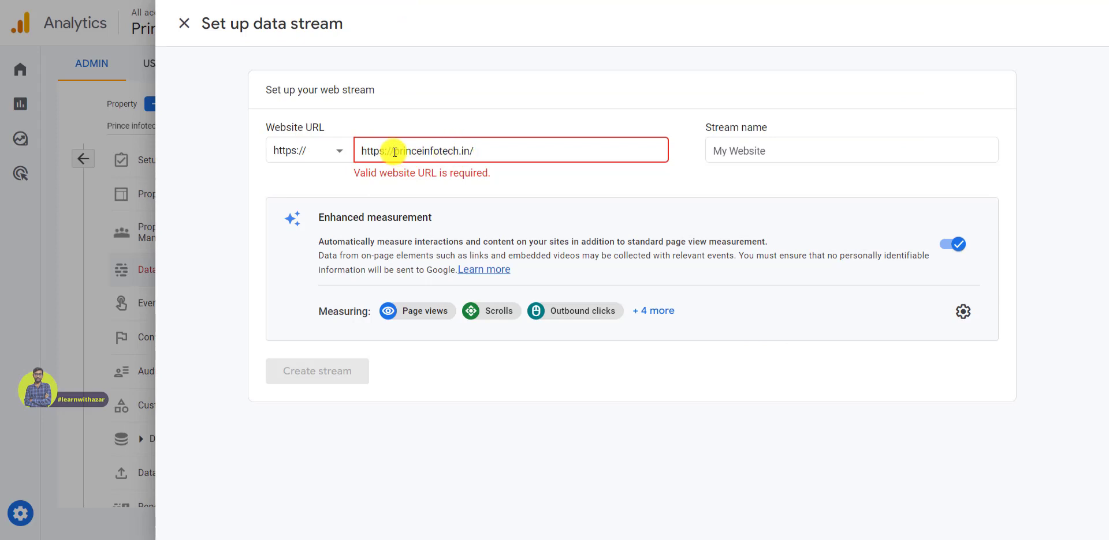
pyautogui.moveTo(394, 153); pyautogui.dragTo(339, 152)
pyautogui.press('BackSpace')
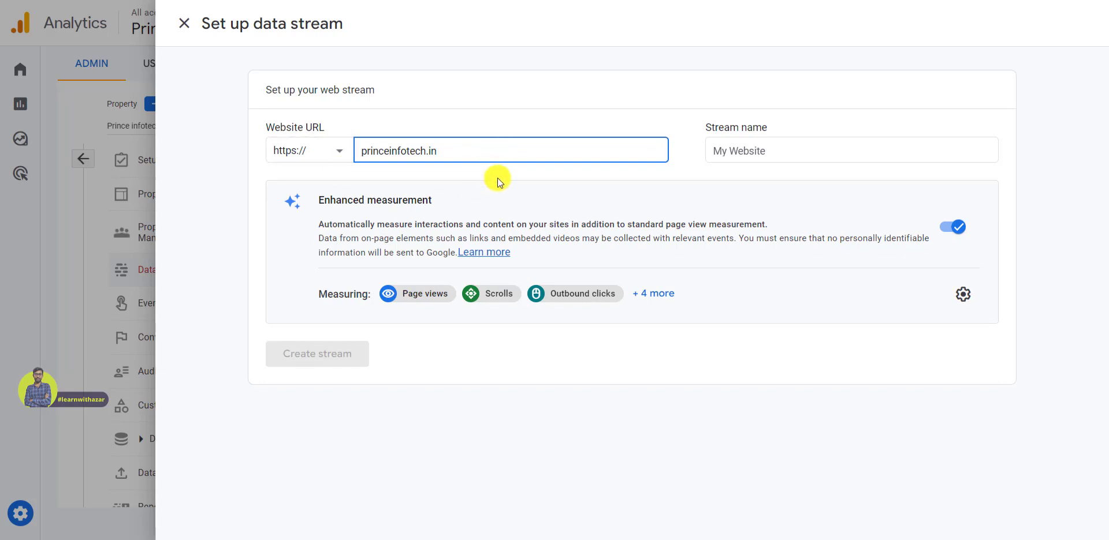
# Name the web stream princeinfotech.in and create it with enhanced measurement left on
pyautogui.click(734, 146)
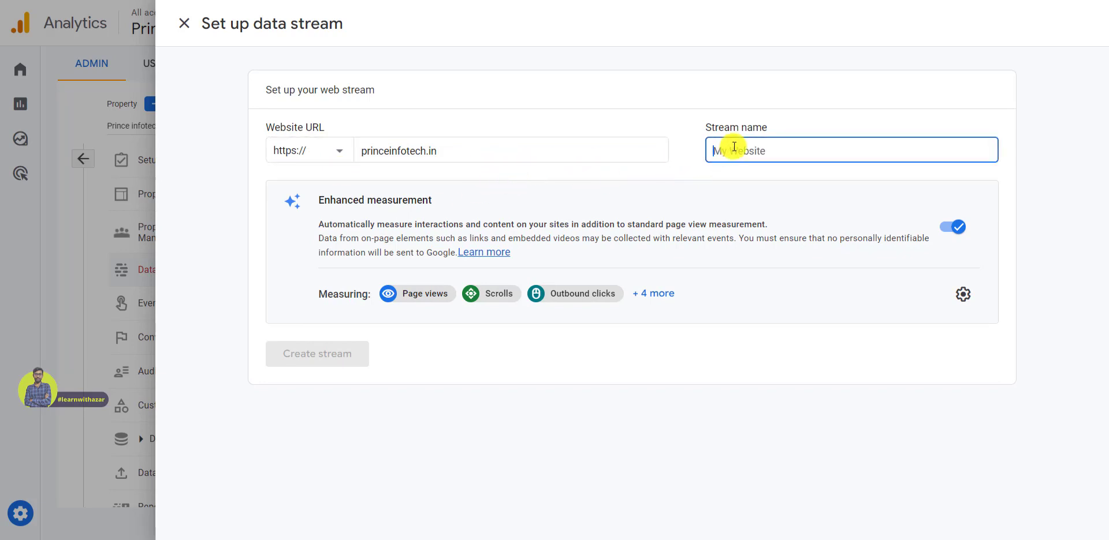
pyautogui.write('princeinfotech.in')
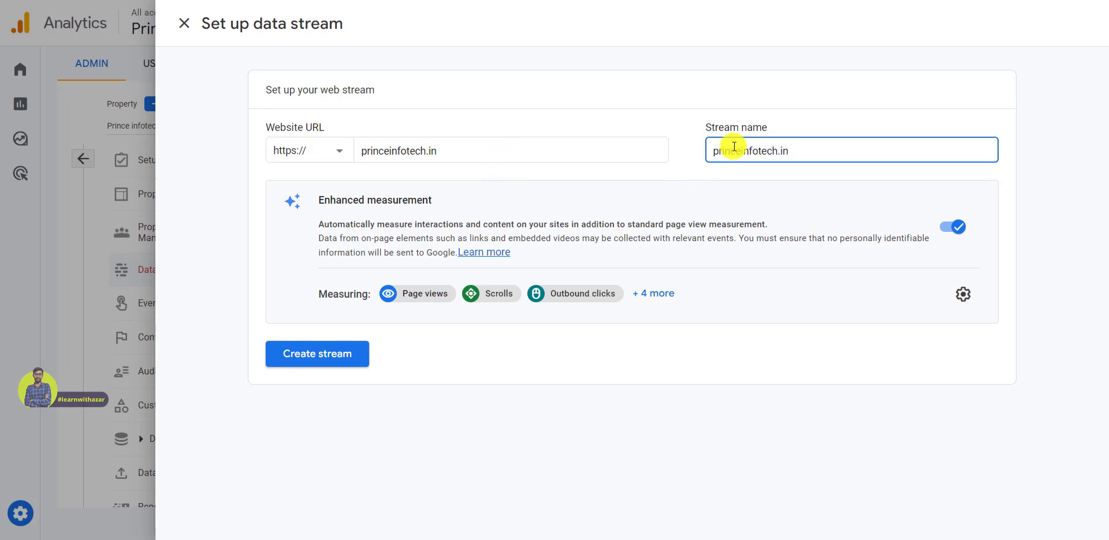
pyautogui.click(735, 188)
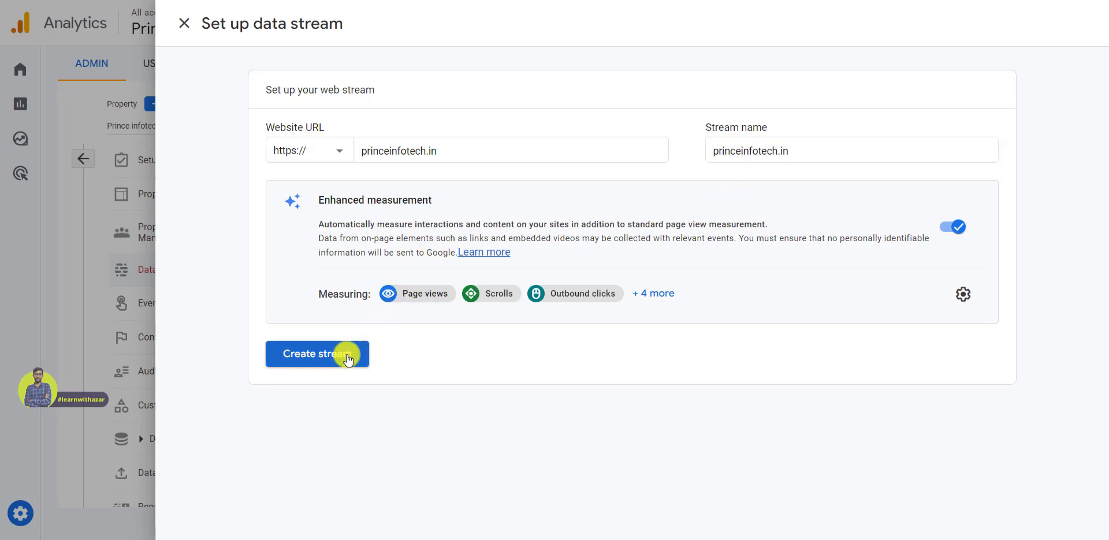
pyautogui.click(318, 361)
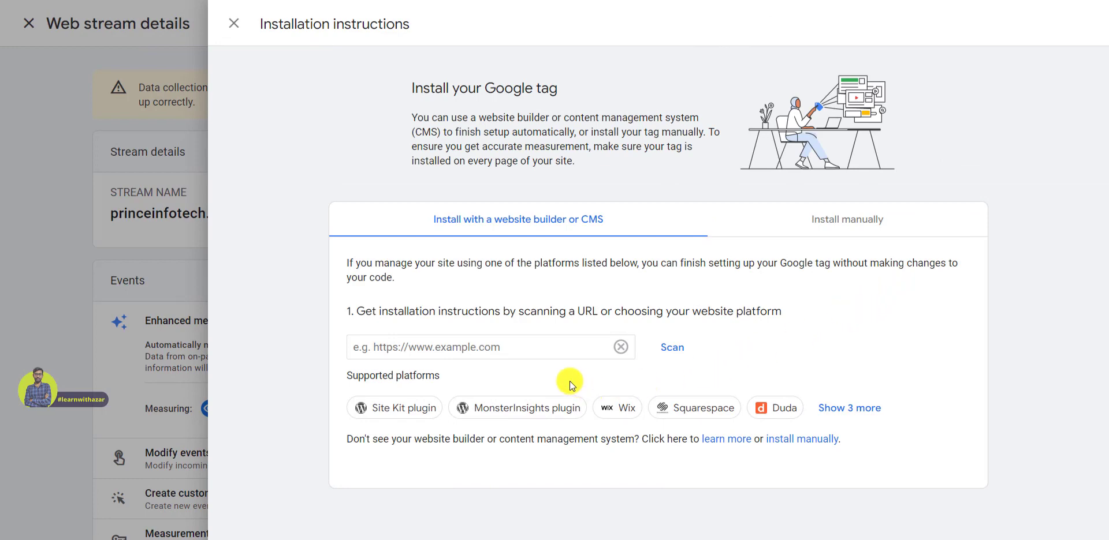
pyautogui.click(541, 346)
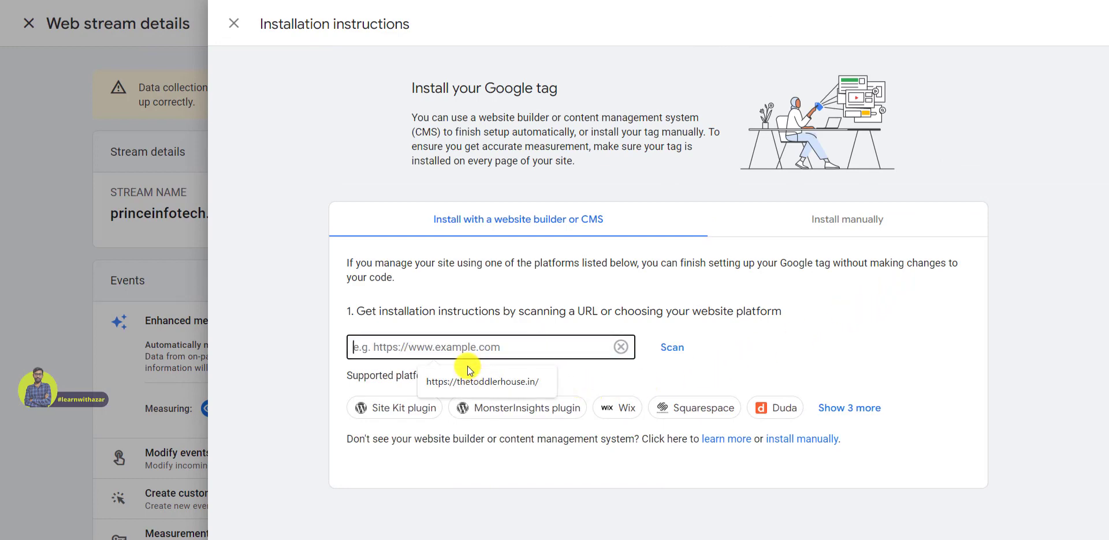
pyautogui.hotkey('ctrl', 'v')
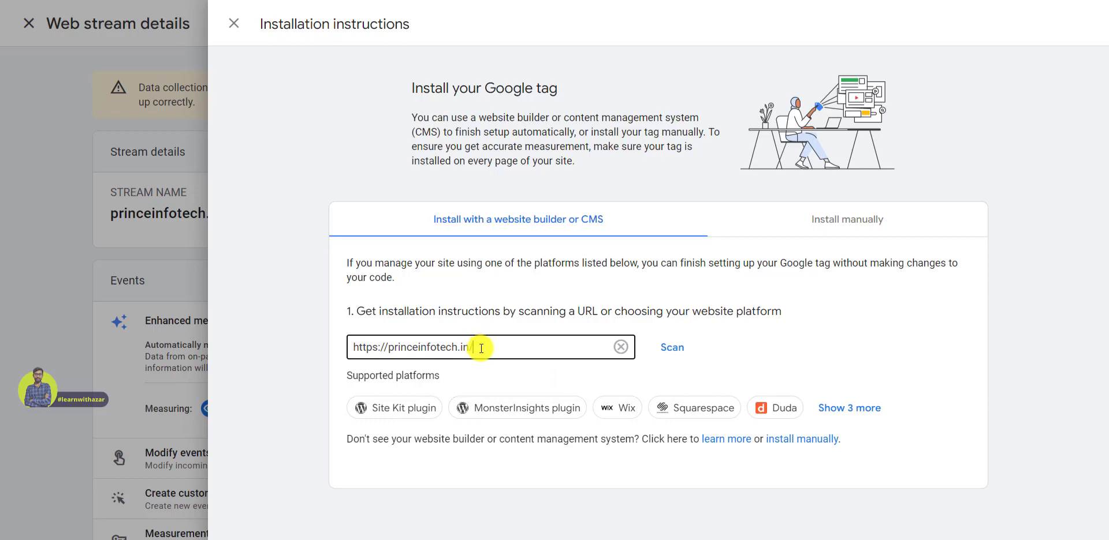
pyautogui.click(666, 352)
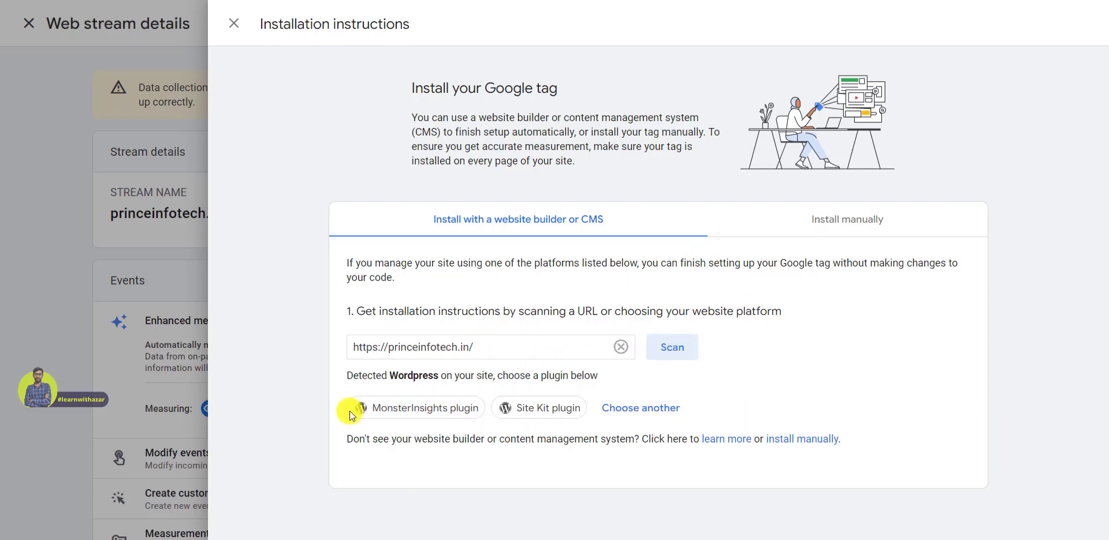
pyautogui.moveTo(347, 375); pyautogui.dragTo(636, 370)
pyautogui.click(635, 370)
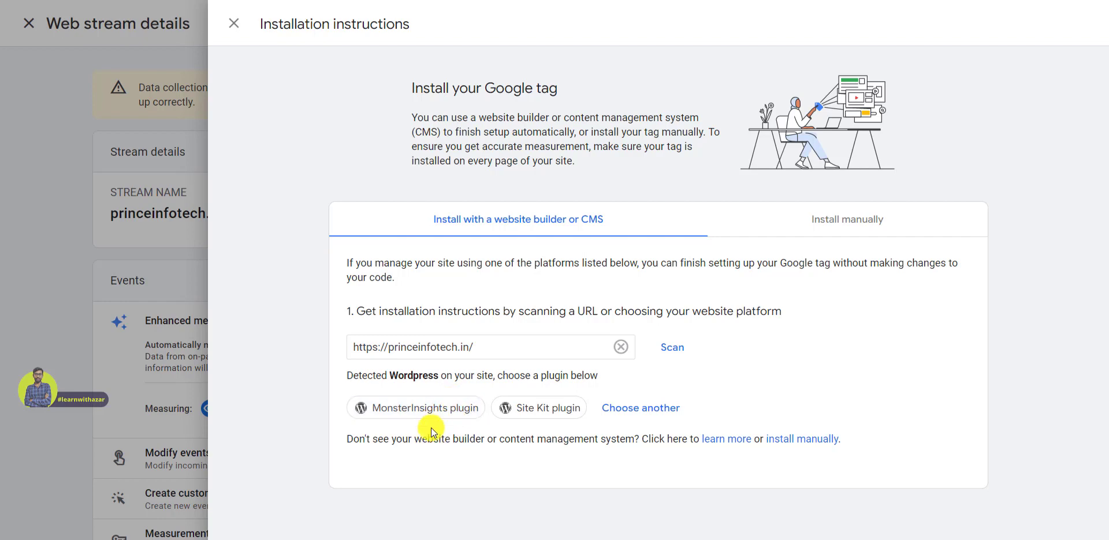
# Show the manual installation instructions and copy the complete Google tag (gtag.js) snippet
pyautogui.click(845, 227)
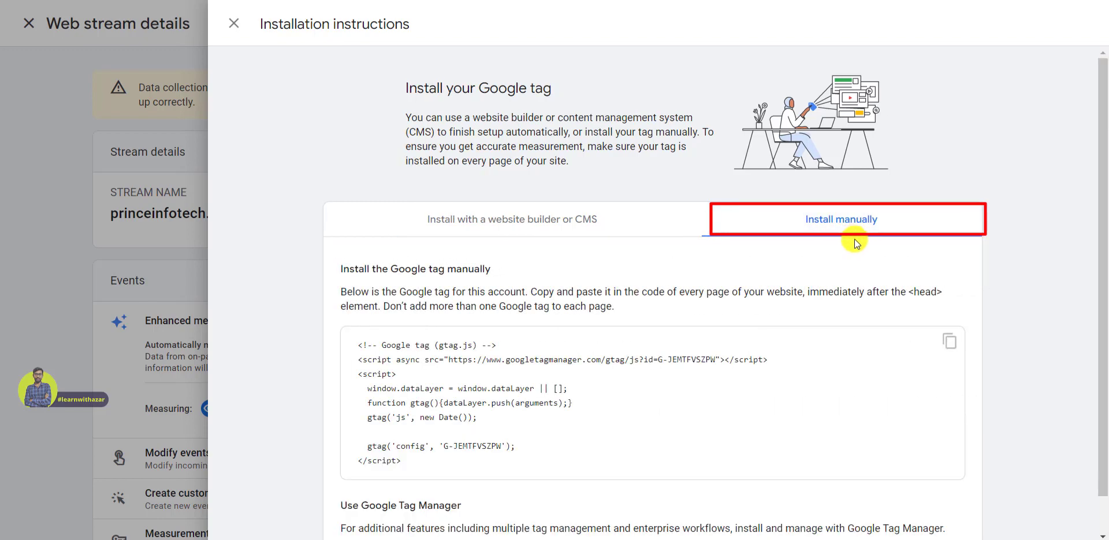
pyautogui.scroll(-1, 609, 401)
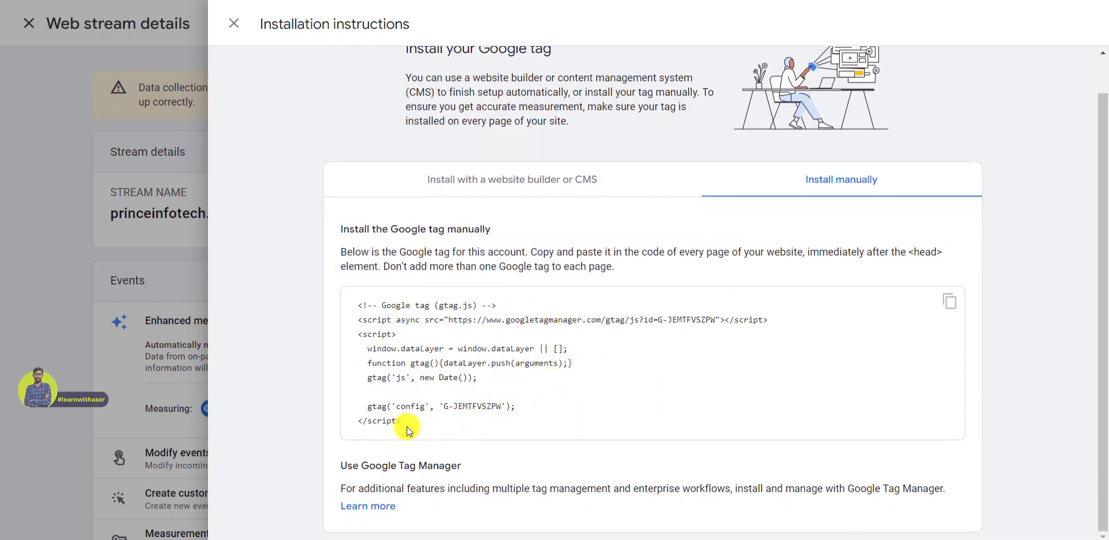
pyautogui.click(950, 306)
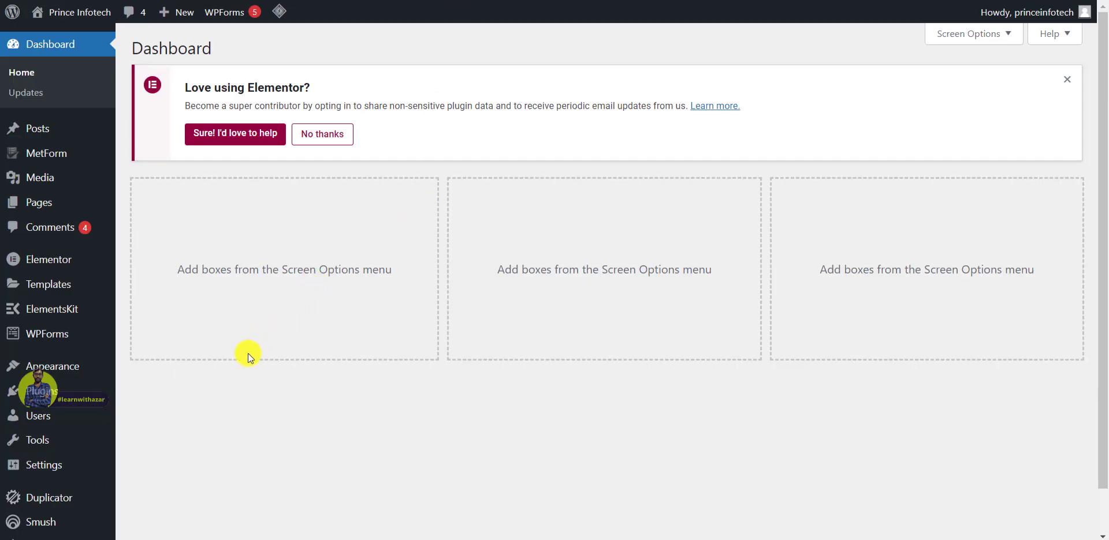
# In the site's WordPress admin, search for new plugins with "header footer code manager" and install and activate WPCode
pyautogui.moveTo(75, 390)
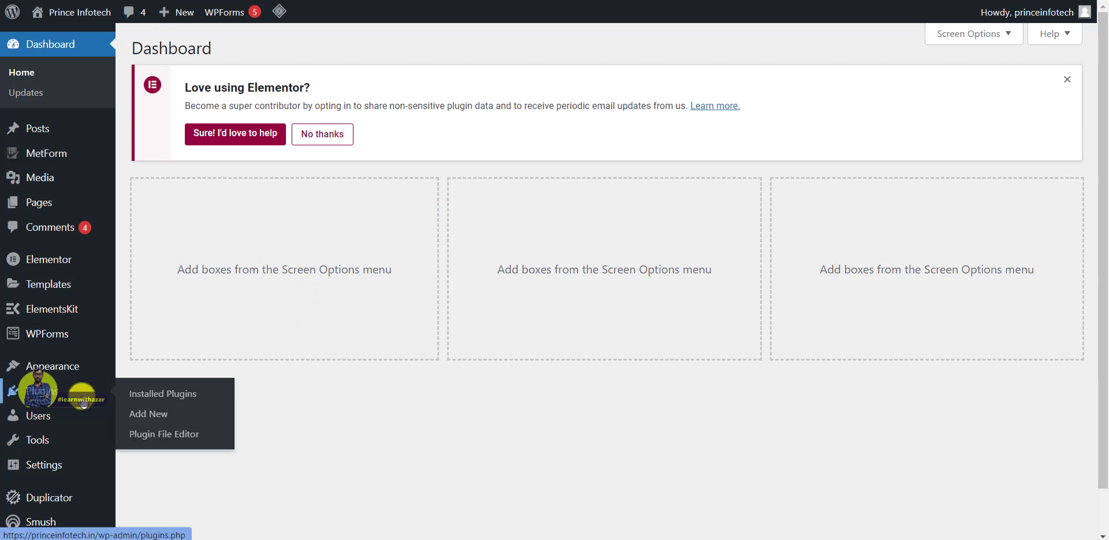
pyautogui.click(149, 415)
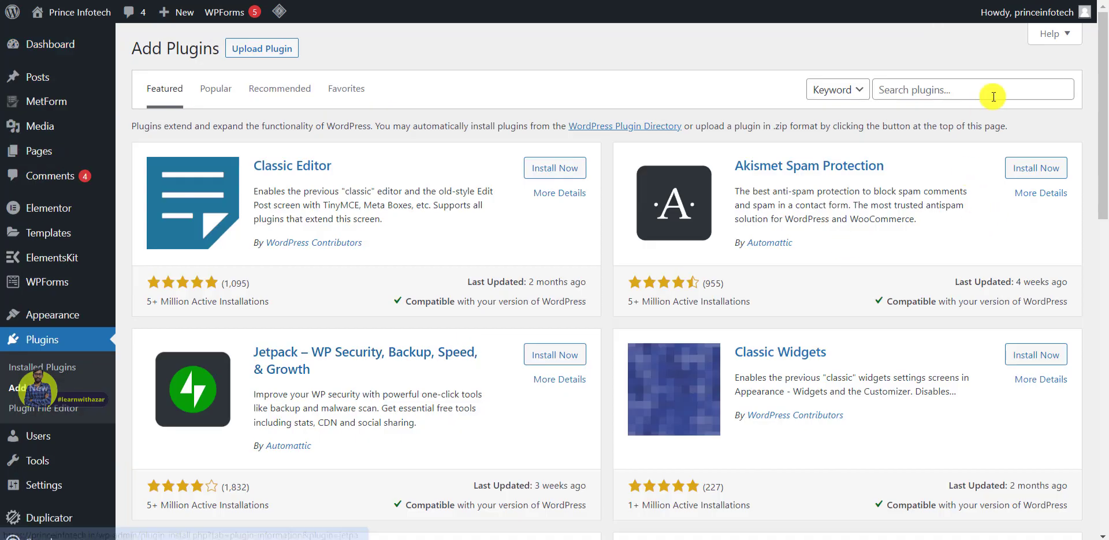
pyautogui.click(981, 88)
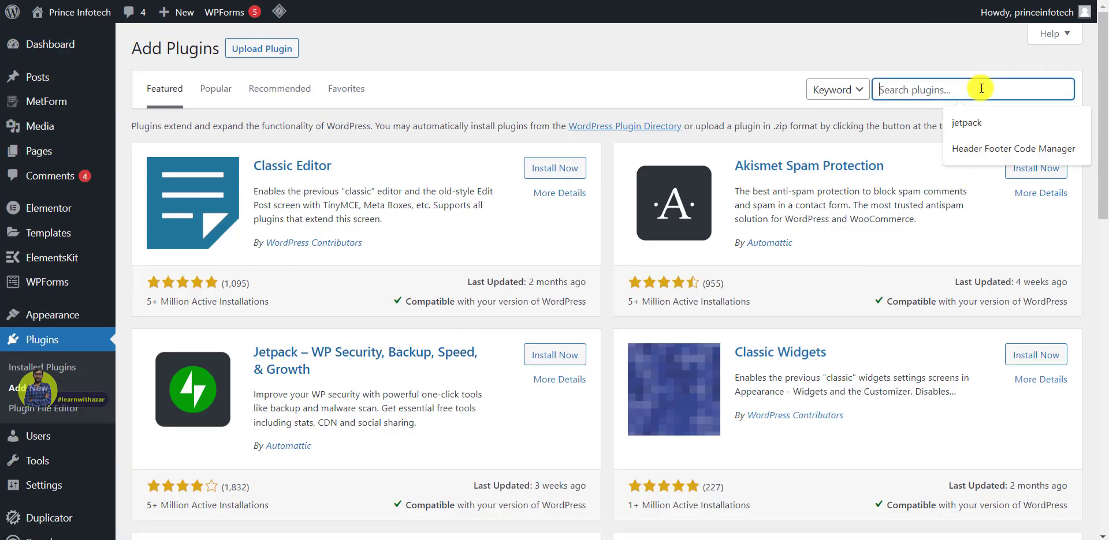
pyautogui.write('header footer')
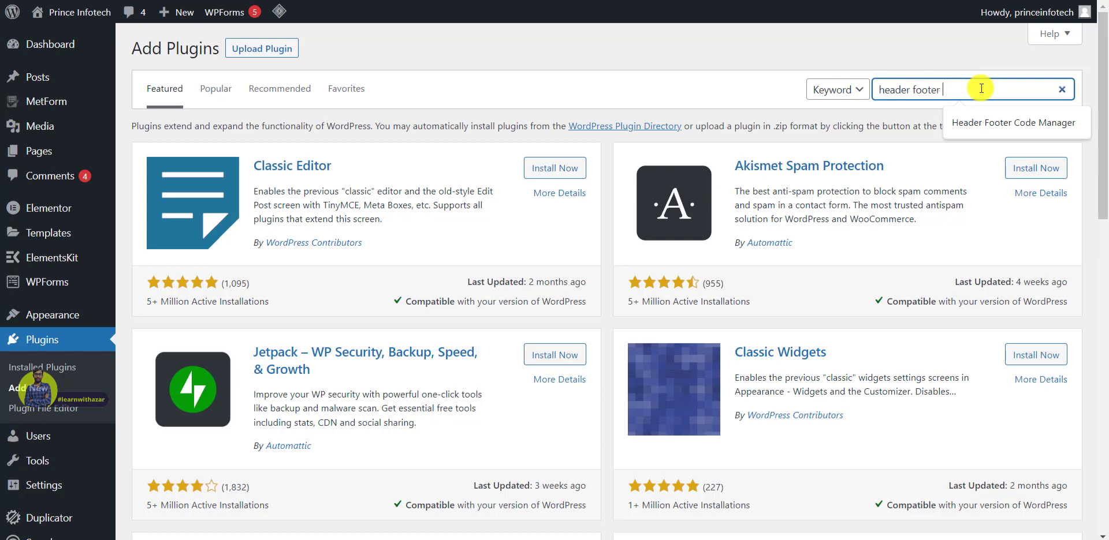
pyautogui.write(' code manager')
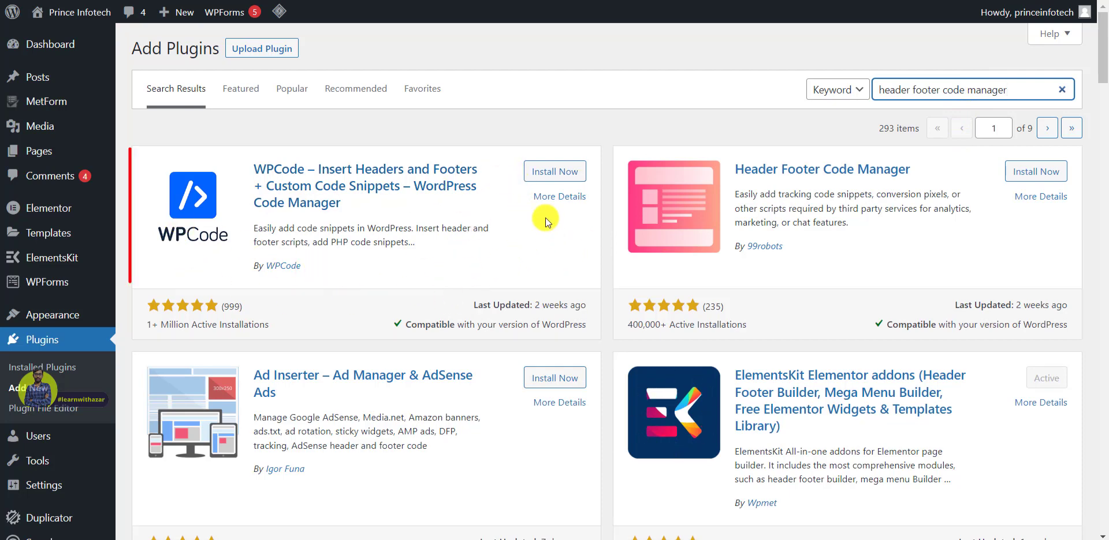
pyautogui.click(577, 171)
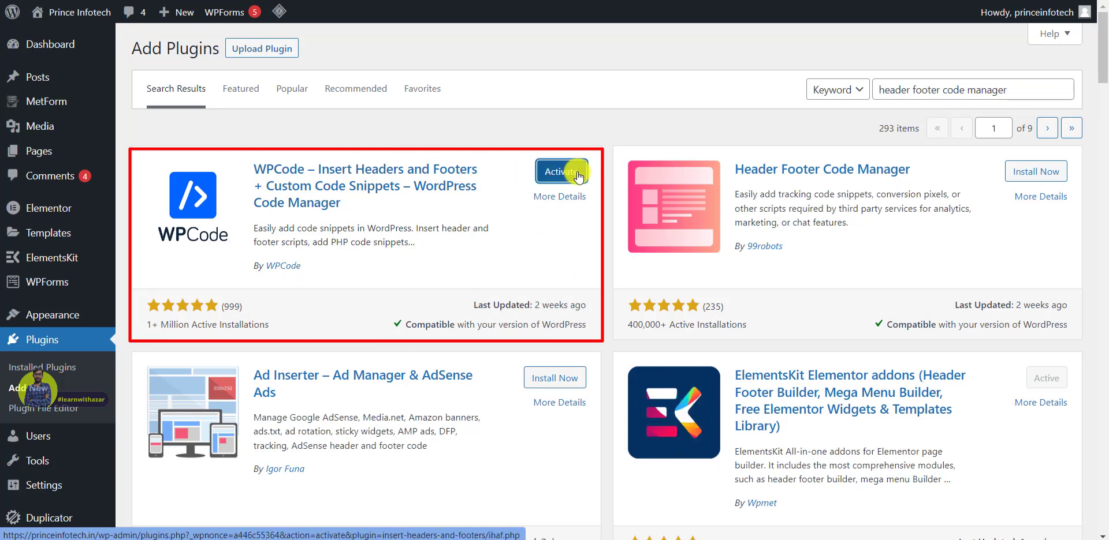
pyautogui.click(578, 176)
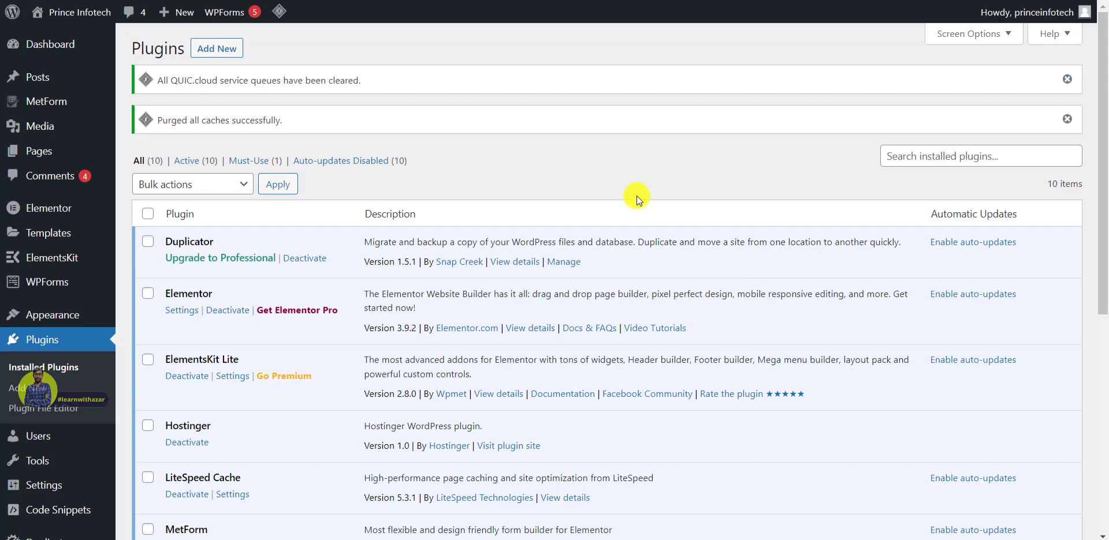
# Check WPCode Lite in the installed plugins list and open its global Header & Footer code page
pyautogui.scroll(-6, 637, 200)
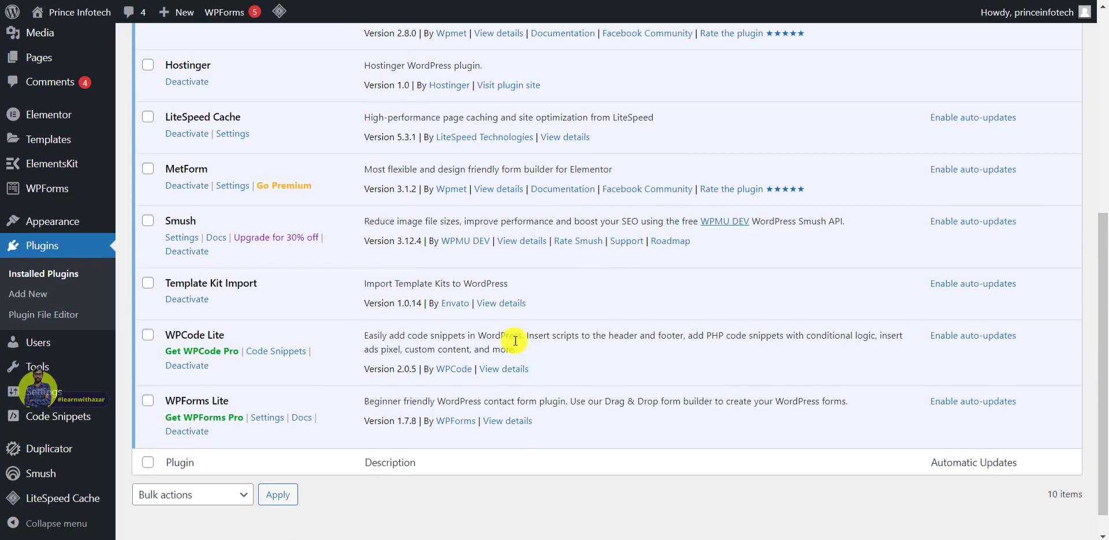
pyautogui.scroll(-1, 50, 496)
pyautogui.moveTo(53, 421)
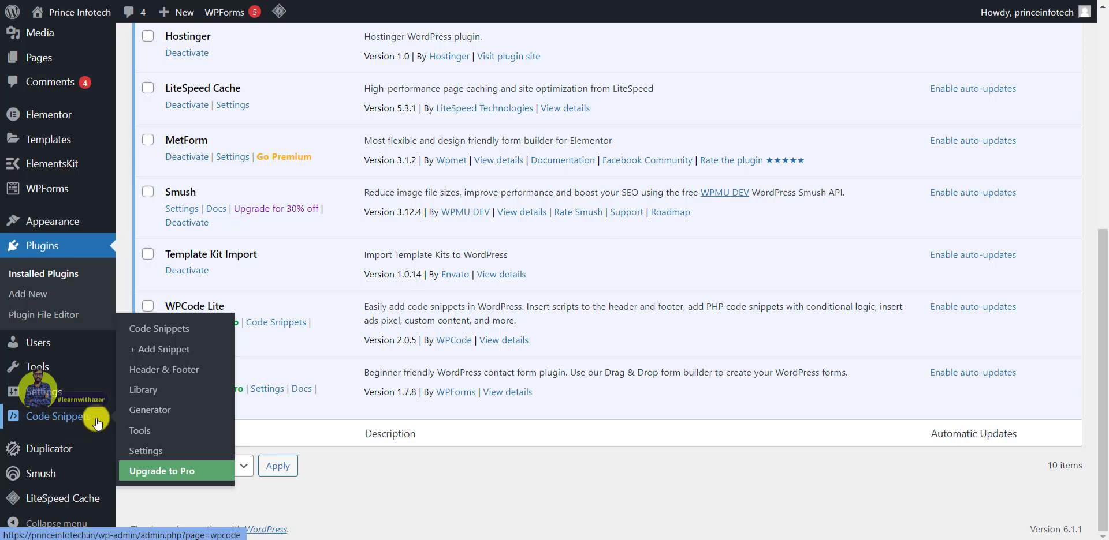
pyautogui.click(175, 376)
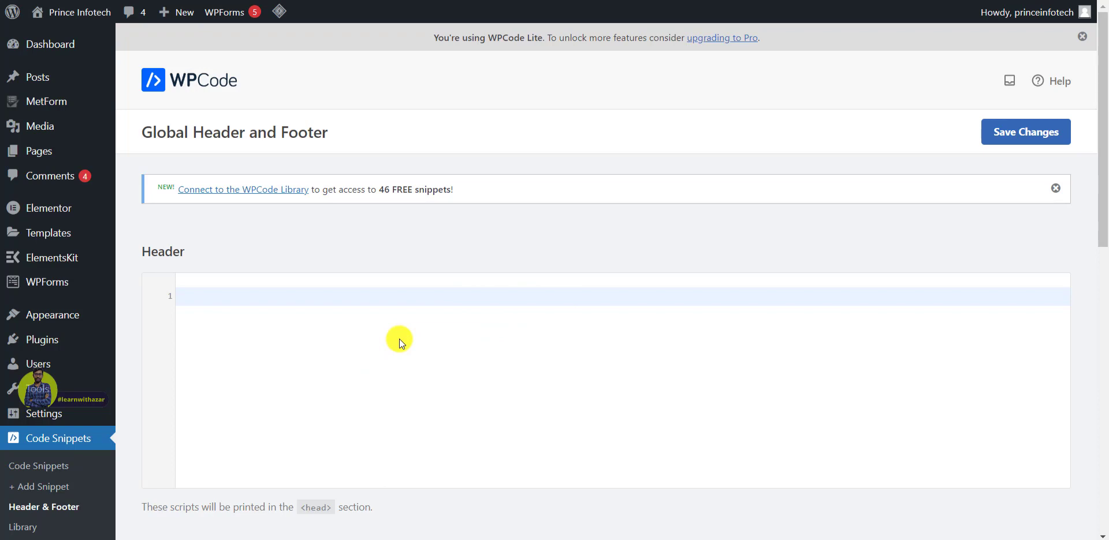
# Paste the copied Google tag snippet into the global Header code area and save the changes
pyautogui.scroll(-1, 313, 414)
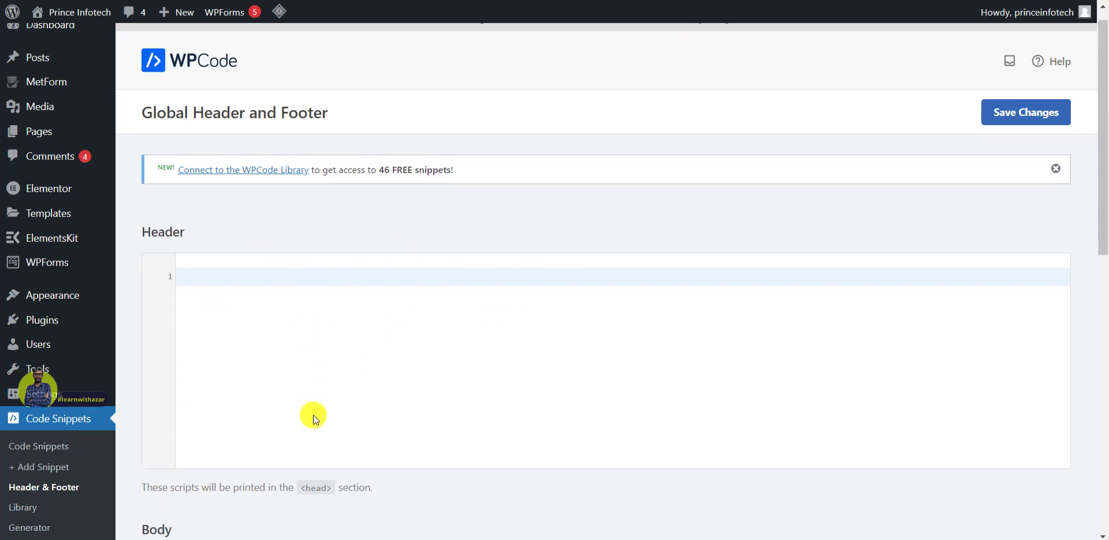
pyautogui.scroll(-3, 336, 392)
pyautogui.scroll(1, 390, 306)
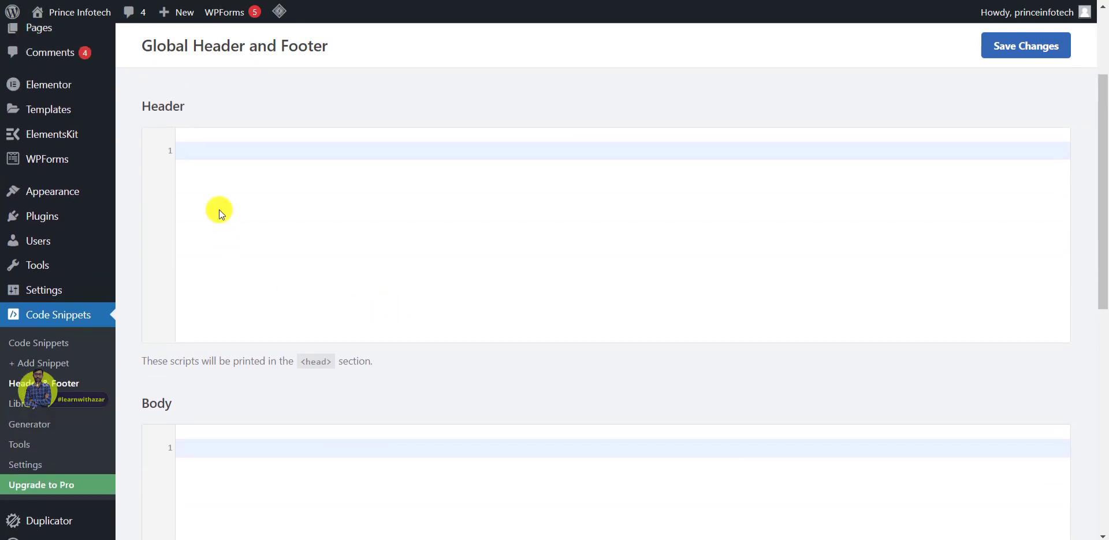
pyautogui.rightClick(234, 149)
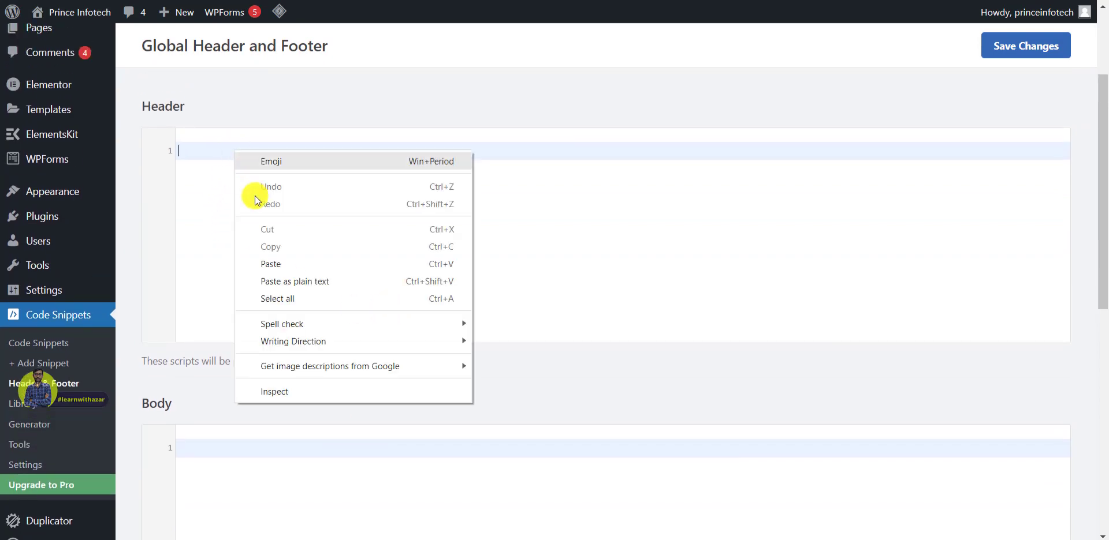
pyautogui.click(273, 262)
pyautogui.scroll(3, 277, 209)
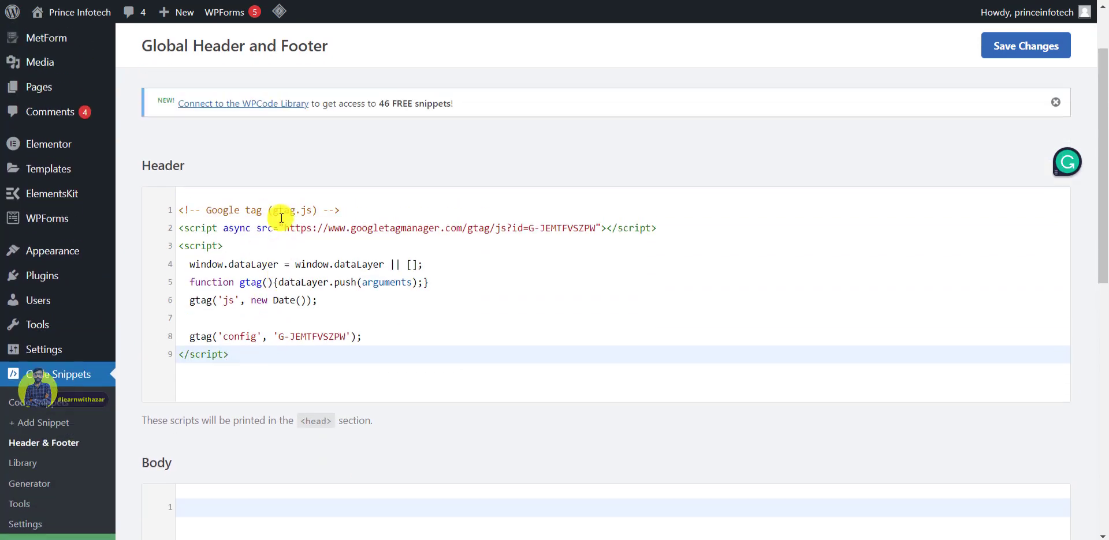
pyautogui.scroll(-2, 323, 301)
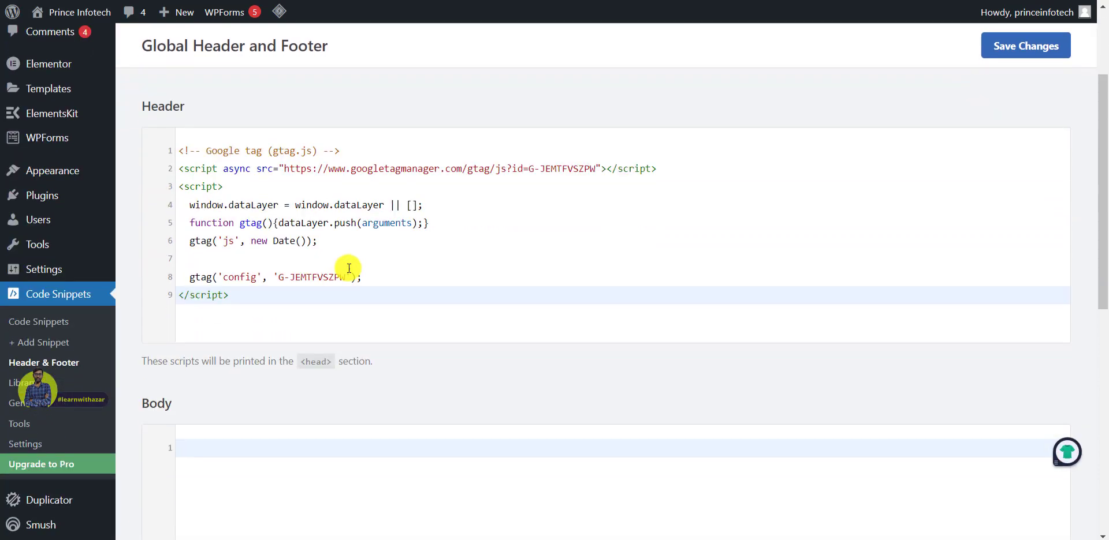
pyautogui.click(1044, 55)
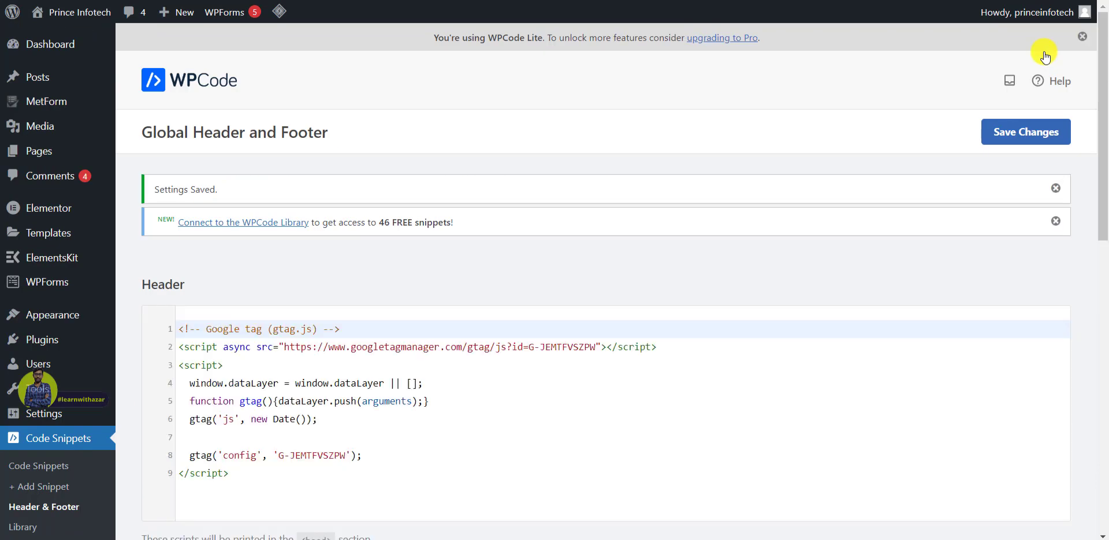
# Review the saved Google tag in the global Header area and the placement notes for the Header, Body and Footer scripts
pyautogui.scroll(-8, 563, 218)
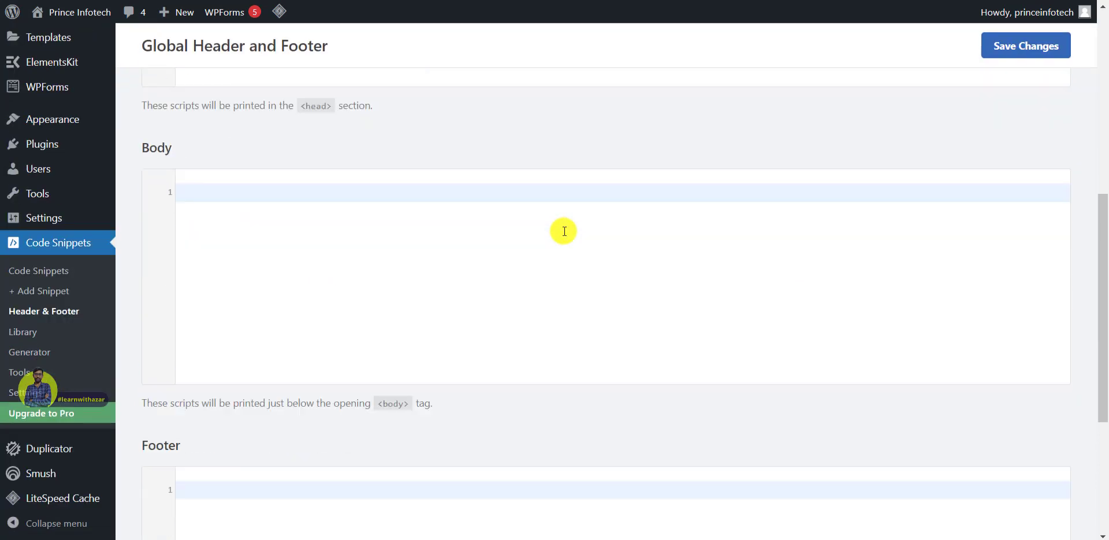
pyautogui.scroll(-3, 573, 336)
pyautogui.scroll(10, 573, 334)
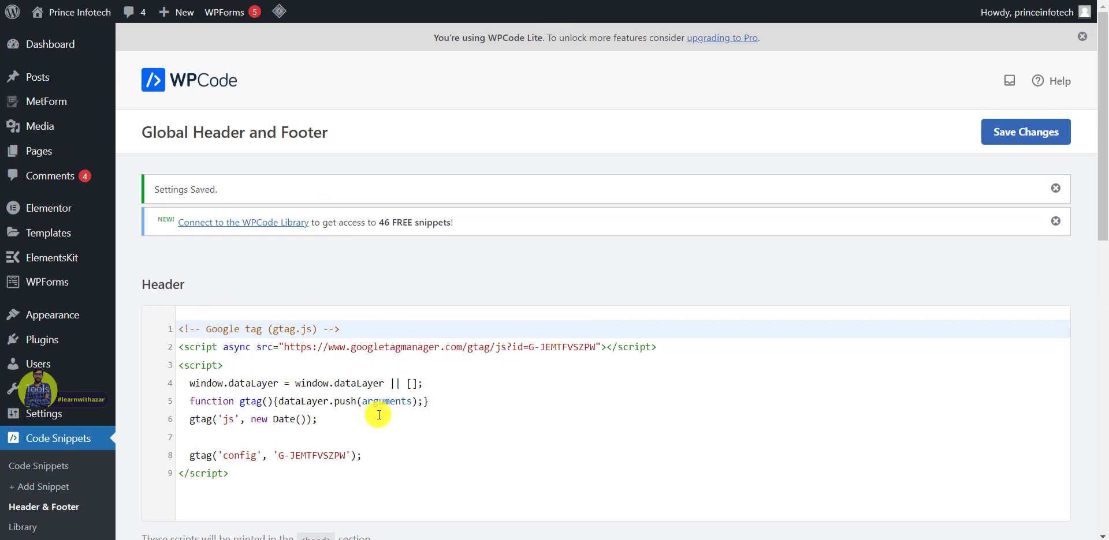
pyautogui.scroll(-3, 381, 404)
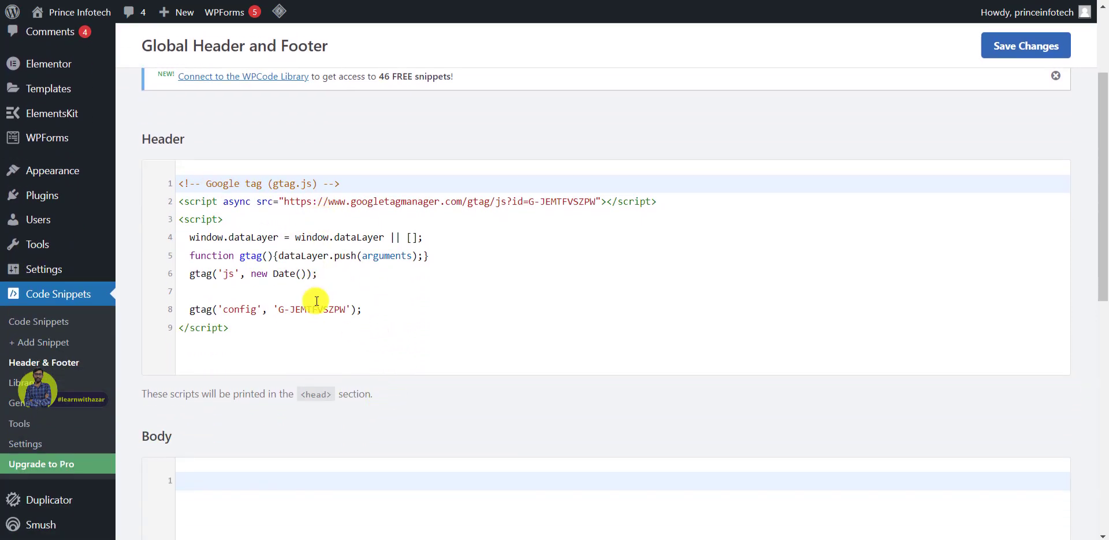
pyautogui.scroll(-3, 292, 373)
pyautogui.scroll(-1, 293, 376)
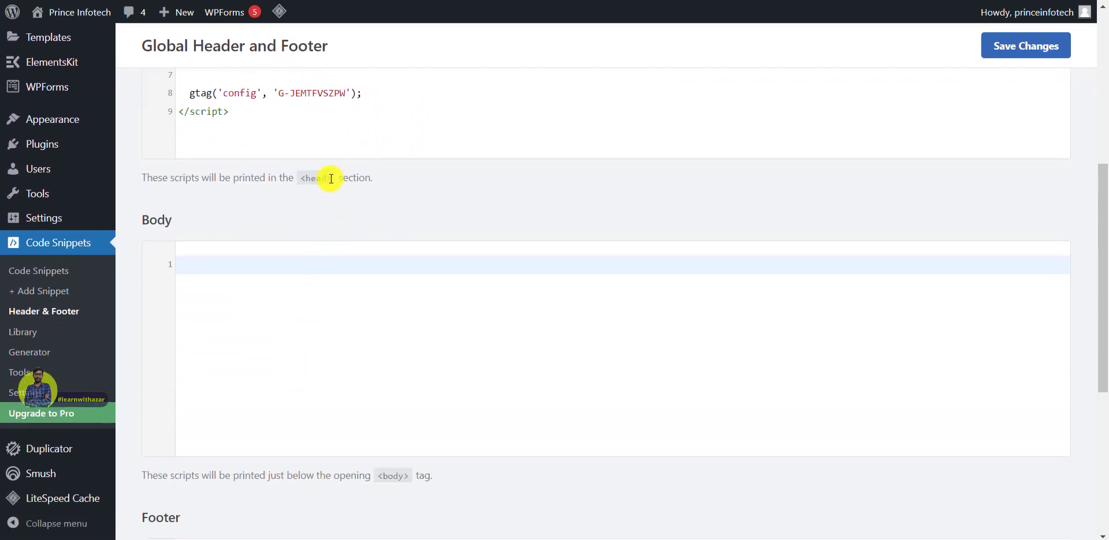
pyautogui.moveTo(144, 180); pyautogui.dragTo(409, 186)
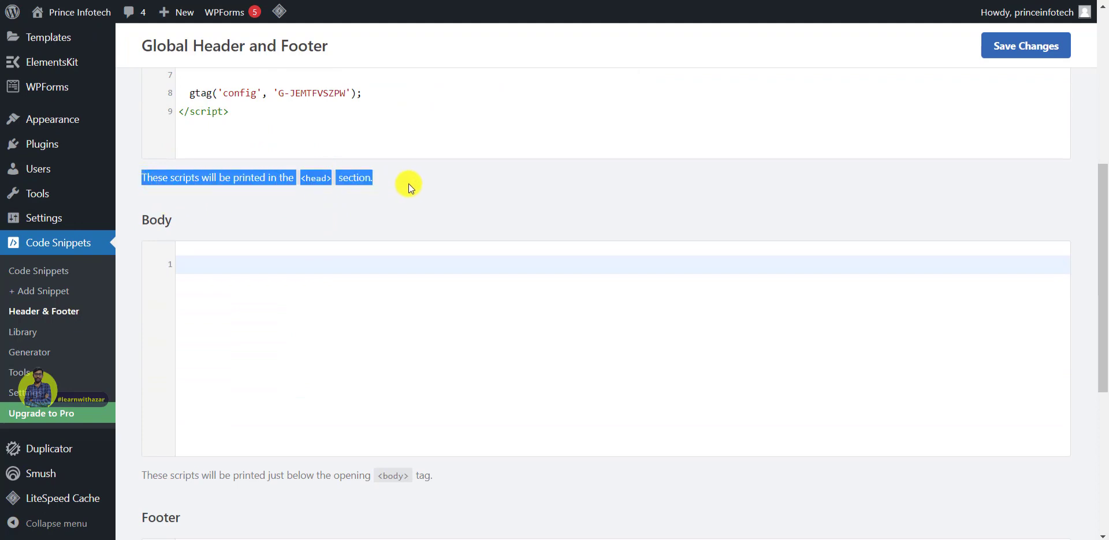
pyautogui.click(384, 190)
pyautogui.scroll(5, 427, 253)
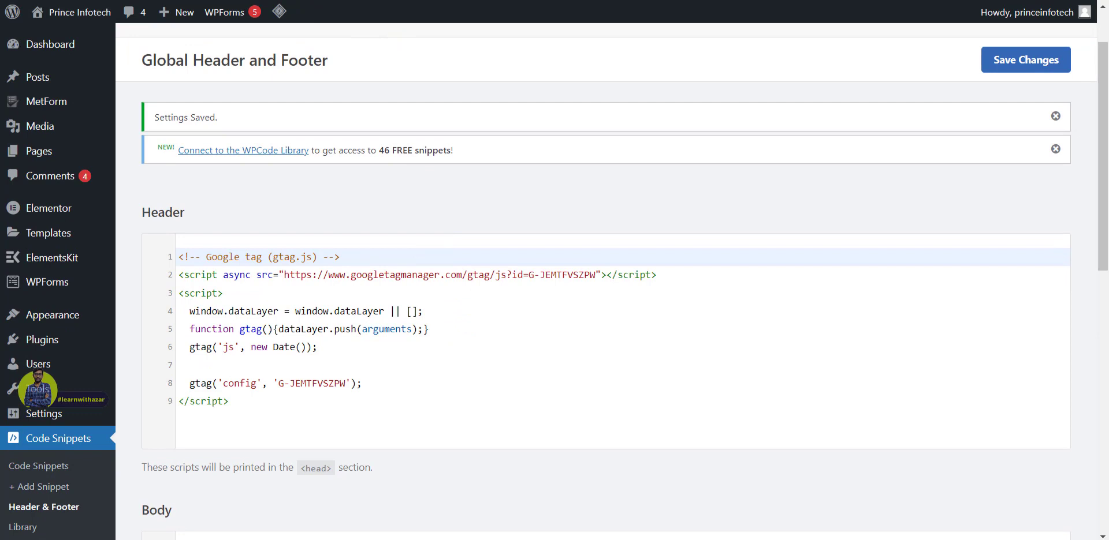
pyautogui.click(65, 511)
pyautogui.scroll(-4, 608, 274)
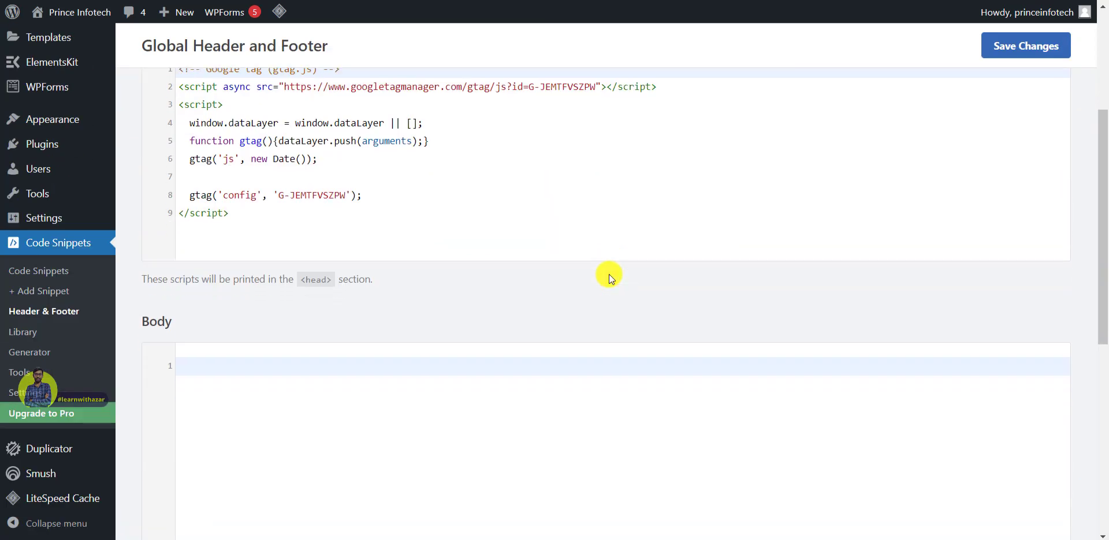
pyautogui.scroll(-1, 609, 278)
# Switch to Google Analytics, close the tag installation instructions, and check the princeinfotech.in web stream in Data Streams
pyautogui.hotkey('ctrl', 'Tab')
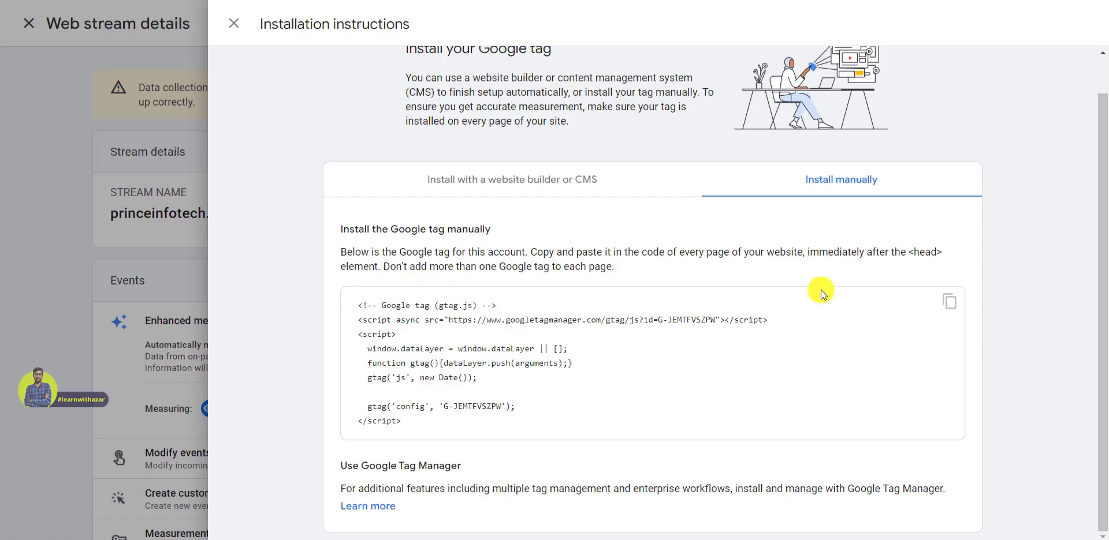
pyautogui.scroll(1, 594, 202)
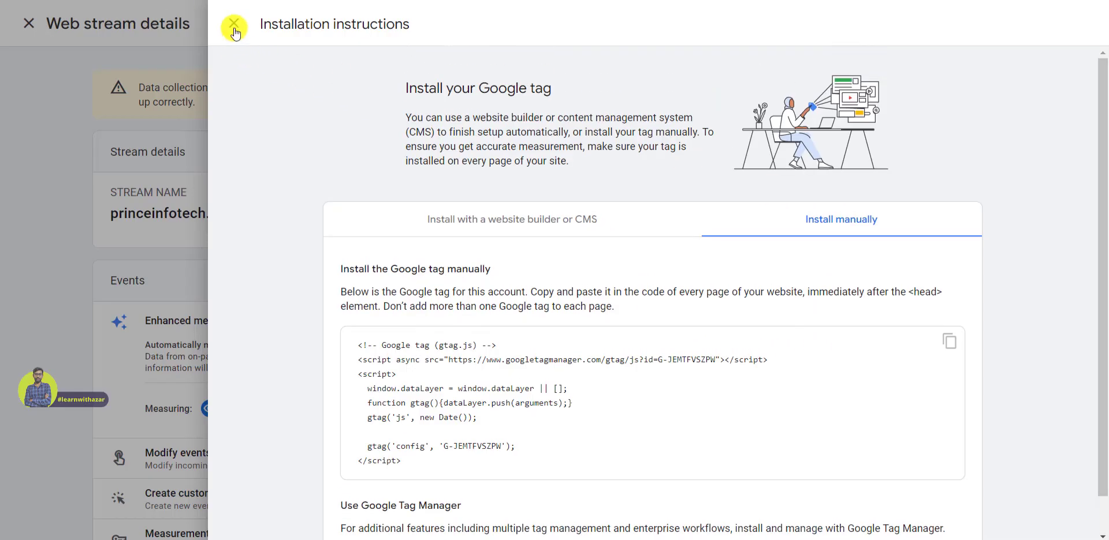
pyautogui.click(234, 26)
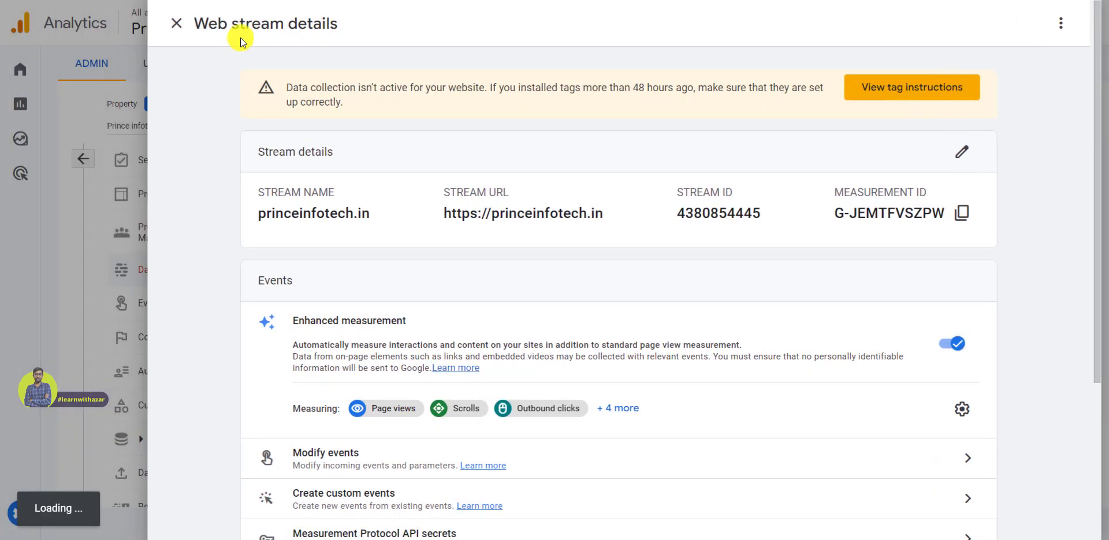
pyautogui.click(184, 26)
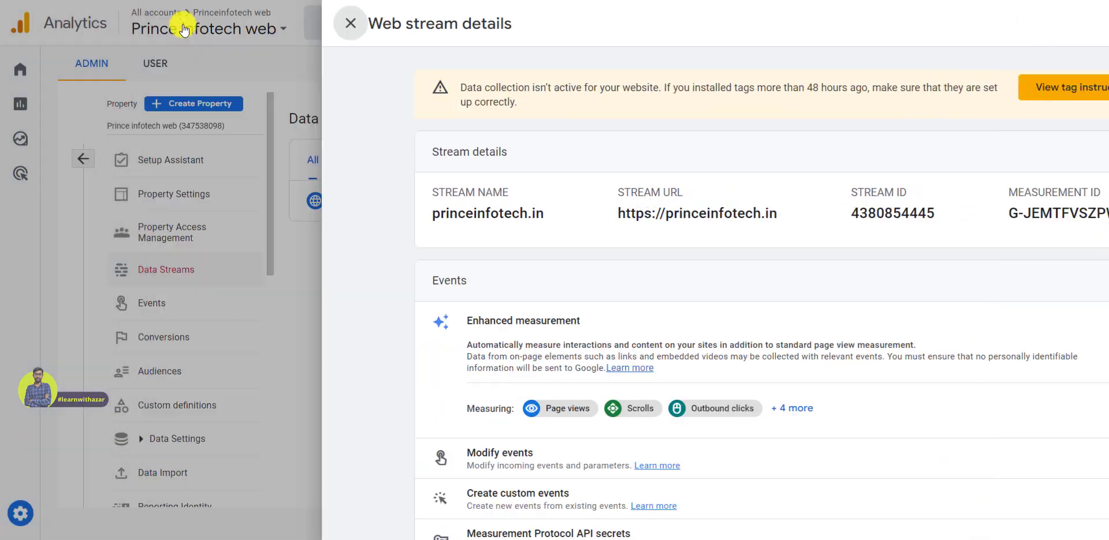
pyautogui.moveTo(20, 71)
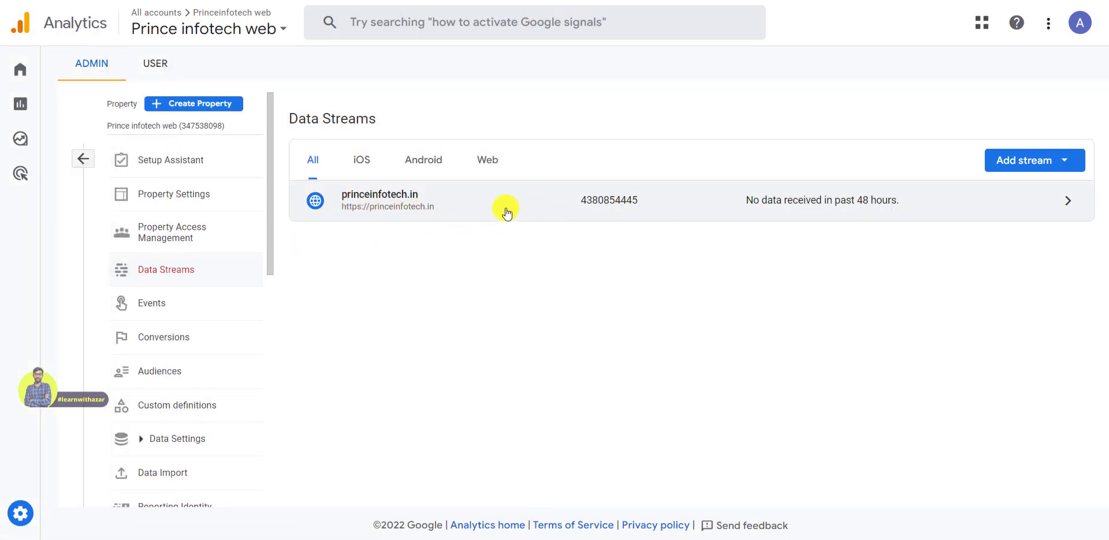
pyautogui.click(530, 214)
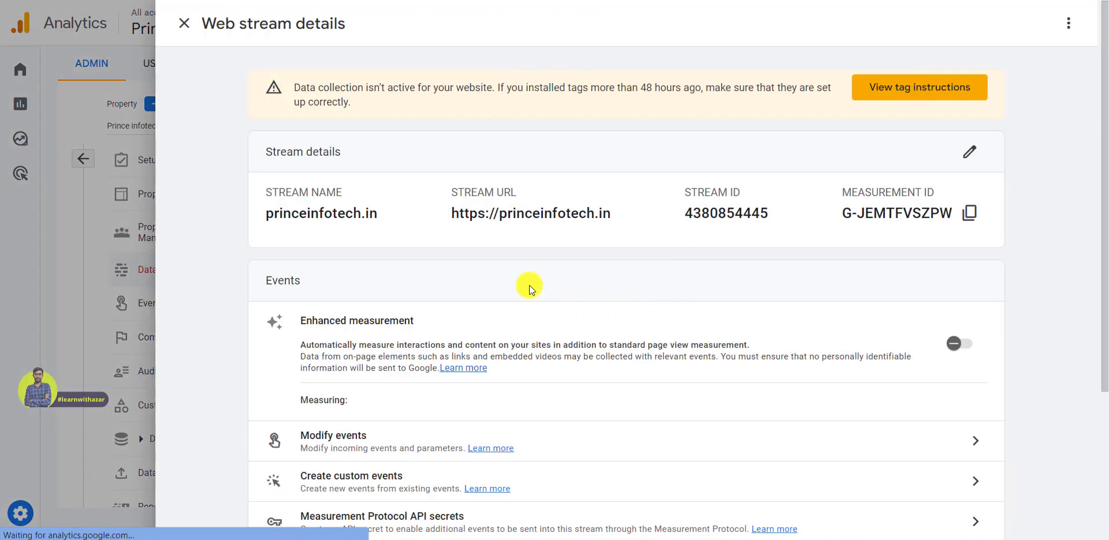
pyautogui.click(184, 25)
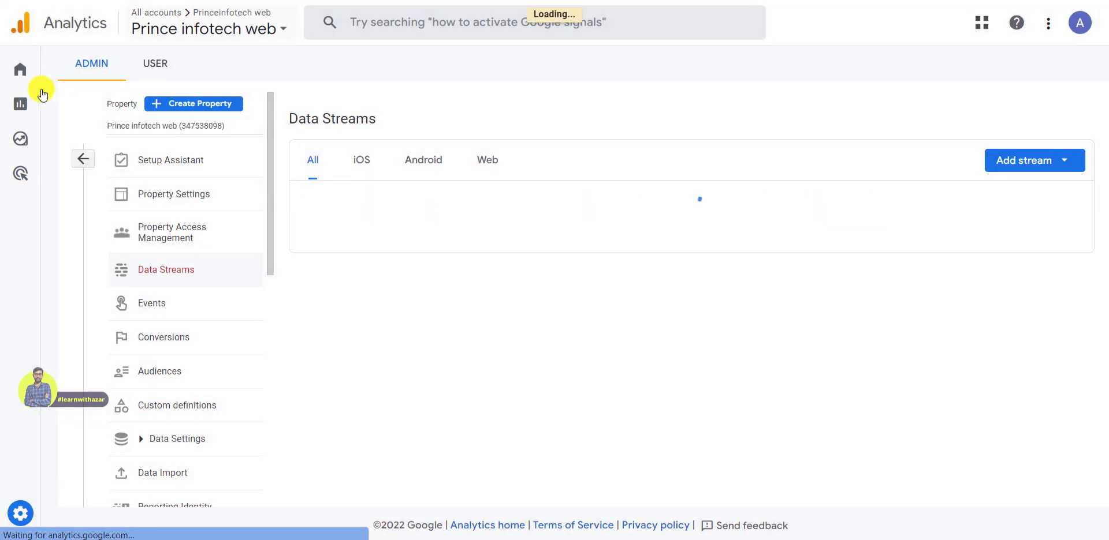
# Go to the property's Home page and examine its data collection status, user metrics and last-30-minutes card
pyautogui.click(16, 73)
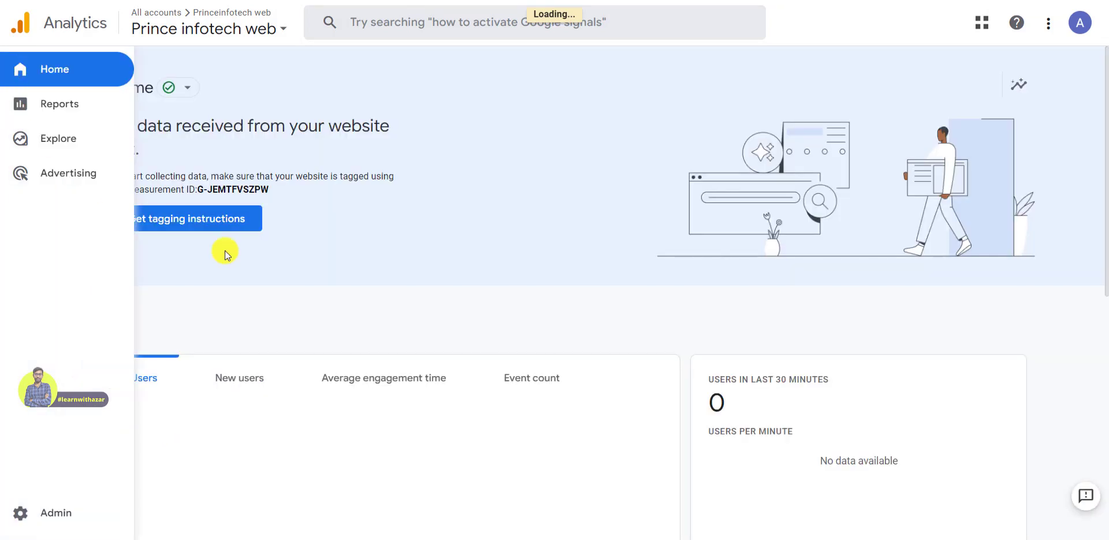
pyautogui.scroll(-1, 522, 305)
pyautogui.scroll(1, 445, 265)
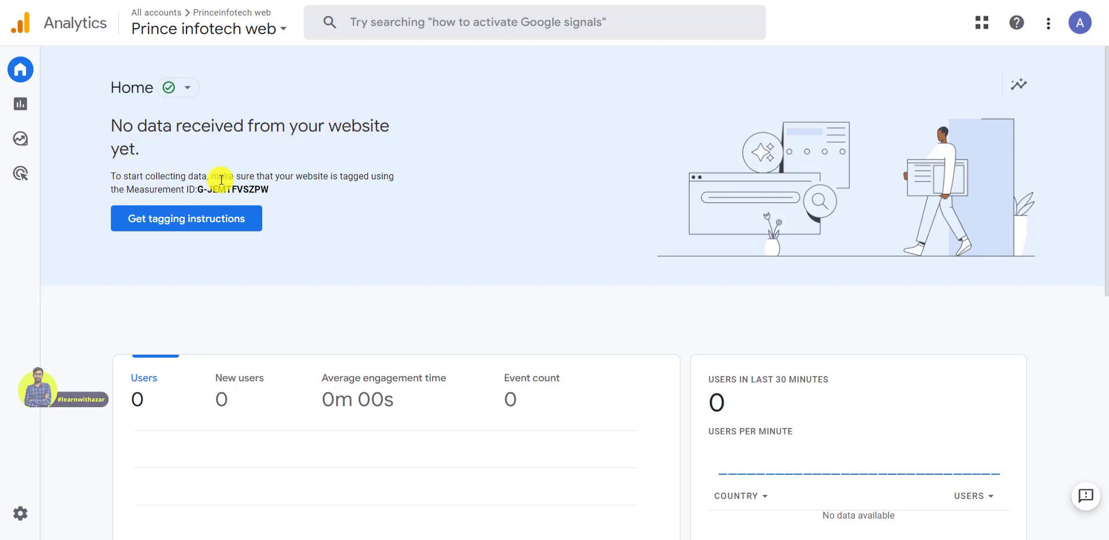
pyautogui.scroll(-1, 363, 329)
pyautogui.scroll(-4, 362, 326)
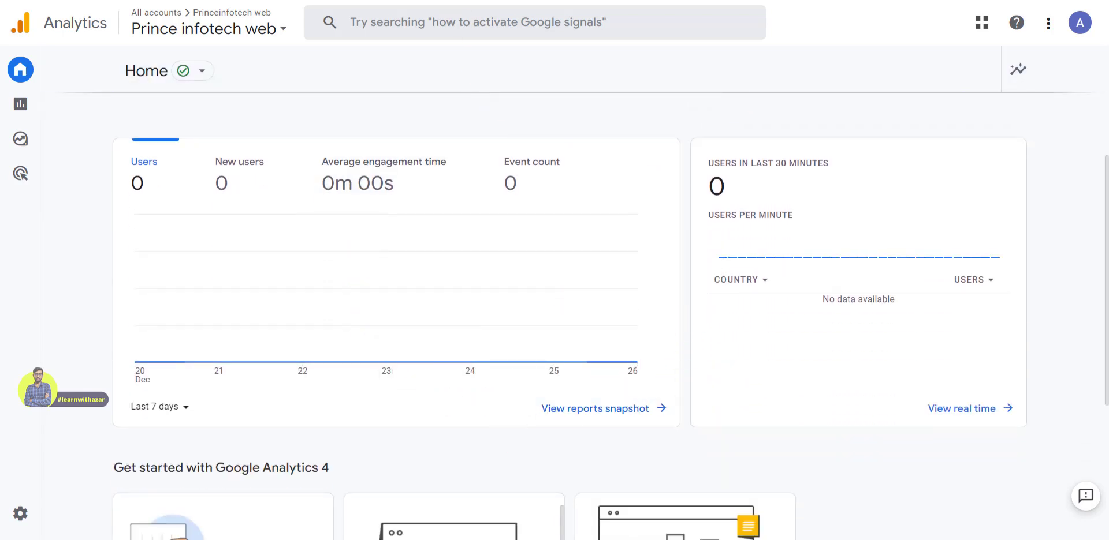
# Browse the live Prince Infotech home page as a test visit and check the recent-user activity on the Analytics Home page
pyautogui.hotkey('ctrl', 'Tab')
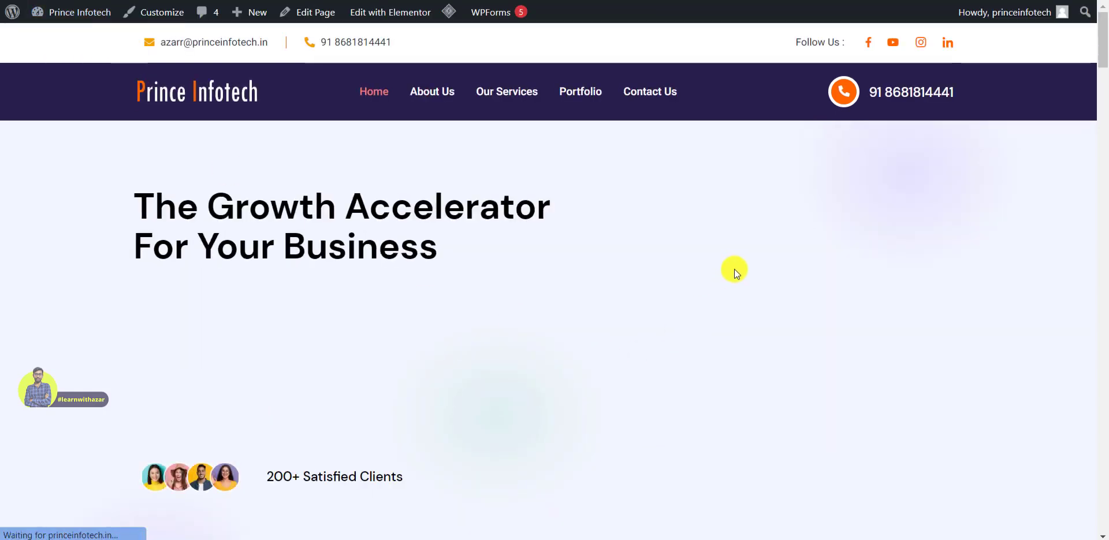
pyautogui.scroll(-15, 739, 278)
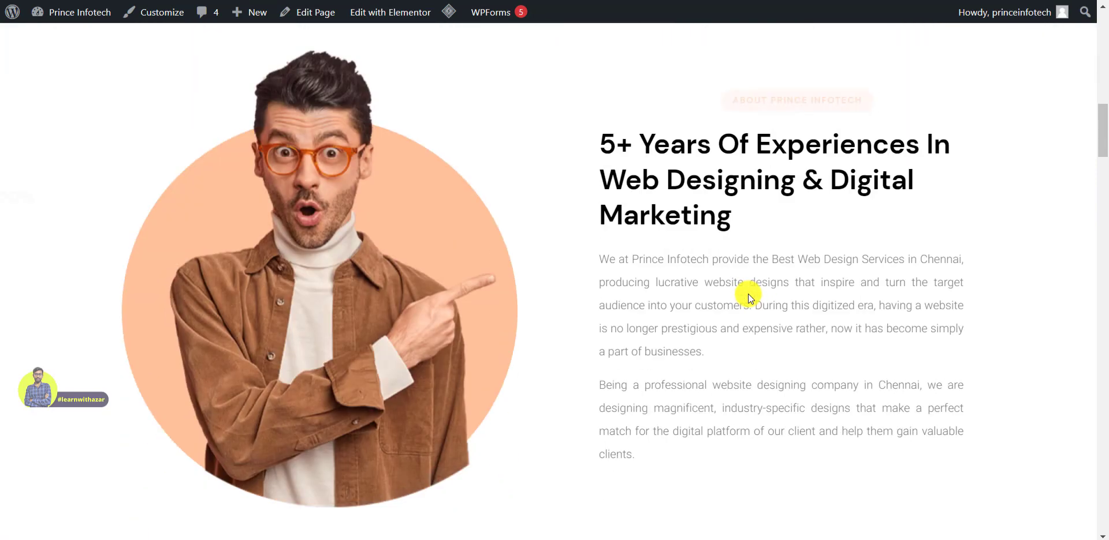
pyautogui.scroll(-10, 748, 295)
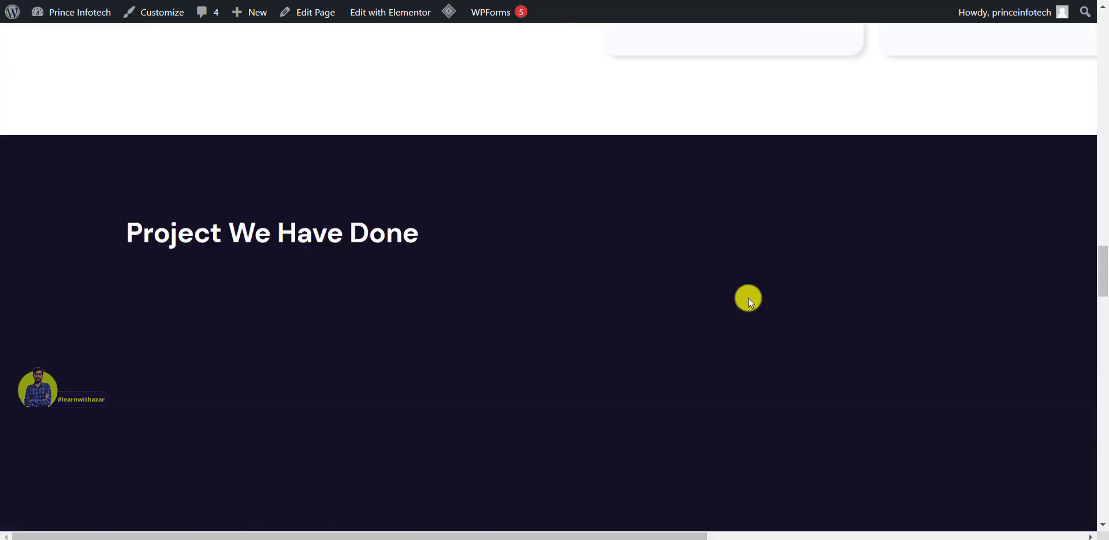
pyautogui.scroll(20, 747, 298)
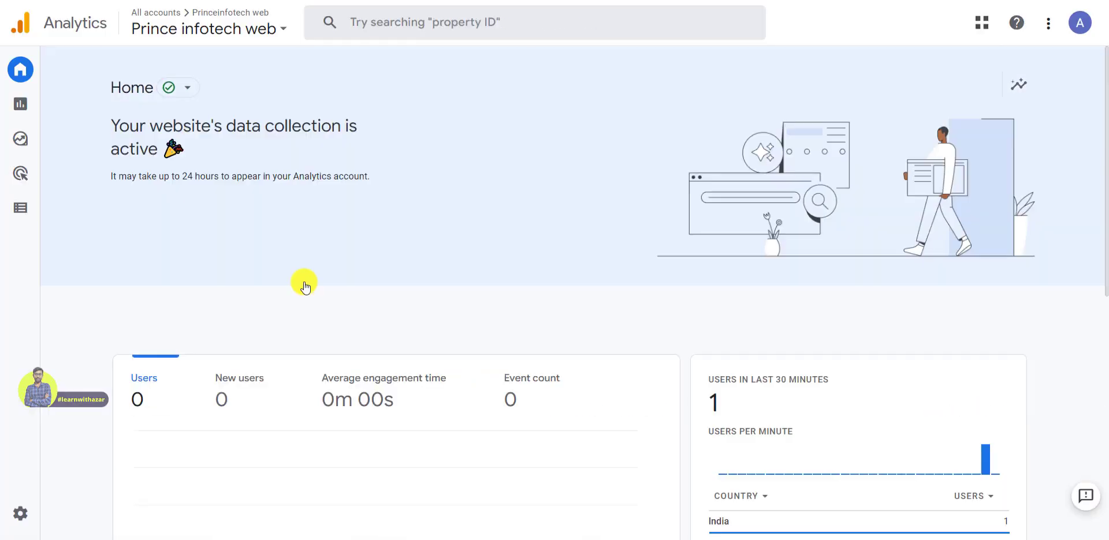
pyautogui.scroll(-1, 307, 294)
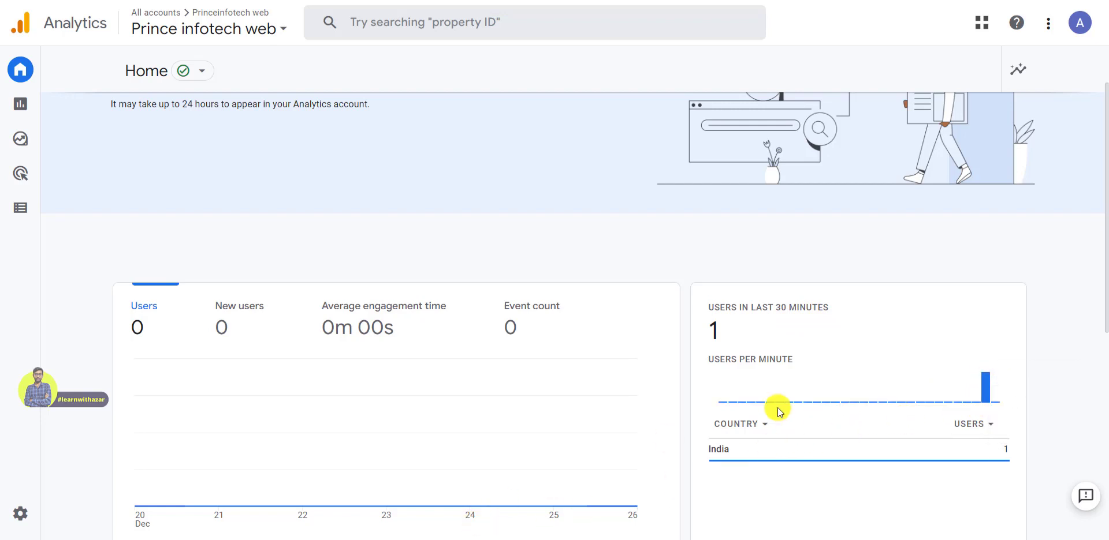
# Return to the Prince Infotech website and look through its home page once more from the top
pyautogui.hotkey('ctrl', 'Tab')
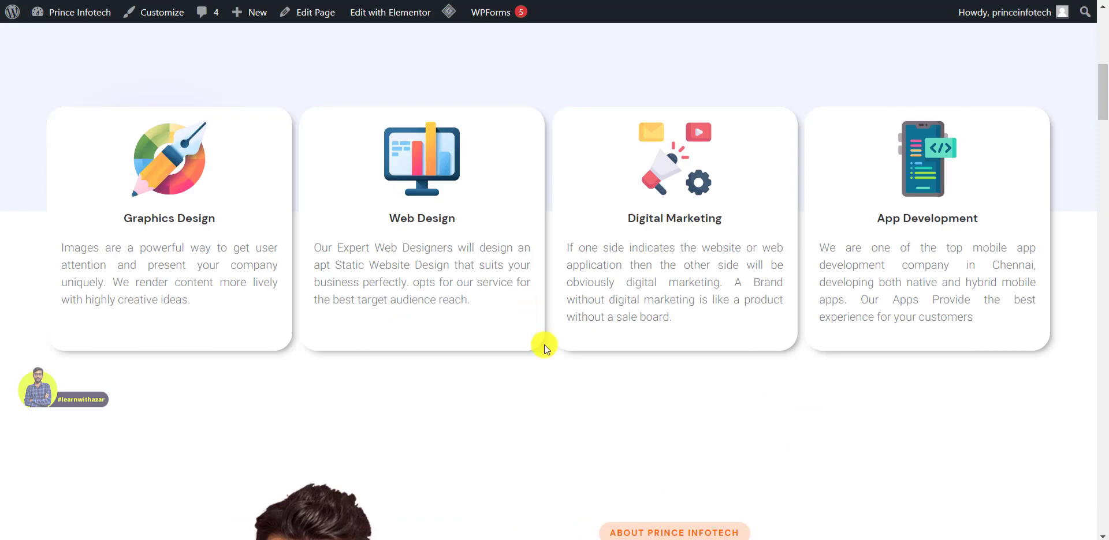
pyautogui.scroll(5, 544, 345)
pyautogui.scroll(2, 581, 280)
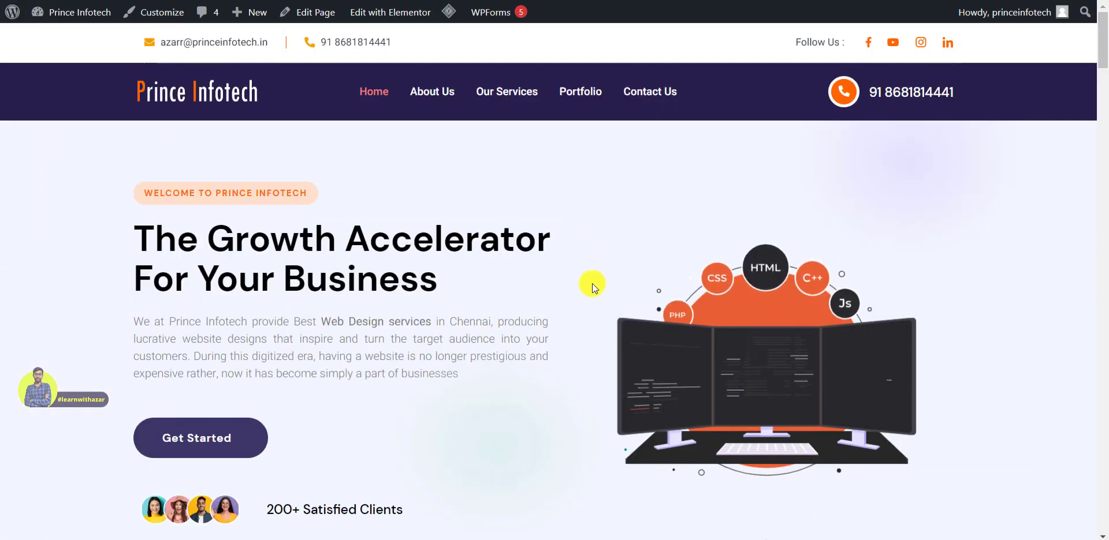
pyautogui.scroll(-10, 591, 283)
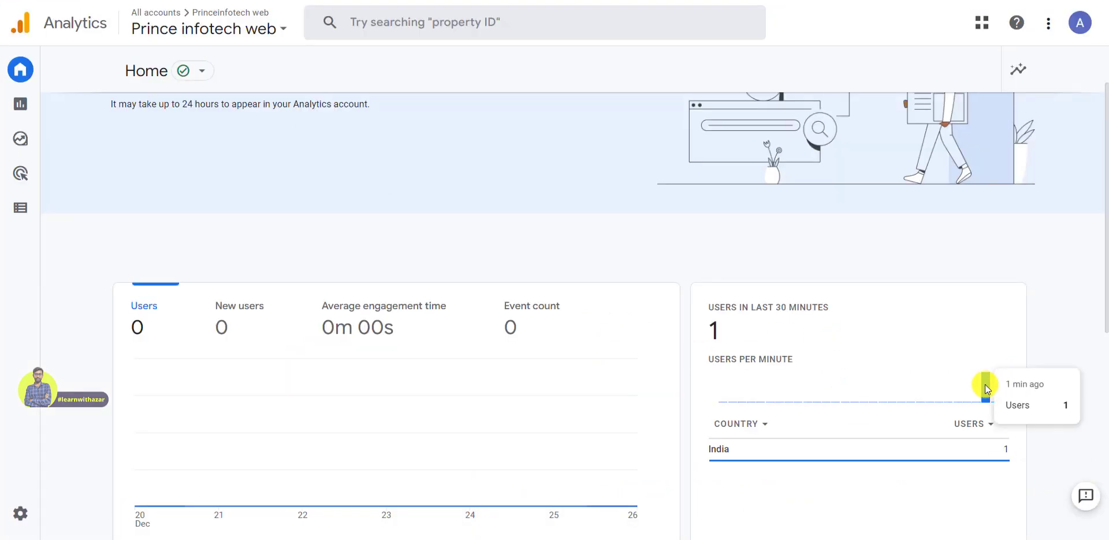
# Examine the seven-day user chart, last-30-minutes users and getting-started section on Analytics Home, and return to the website
pyautogui.scroll(-1, 983, 459)
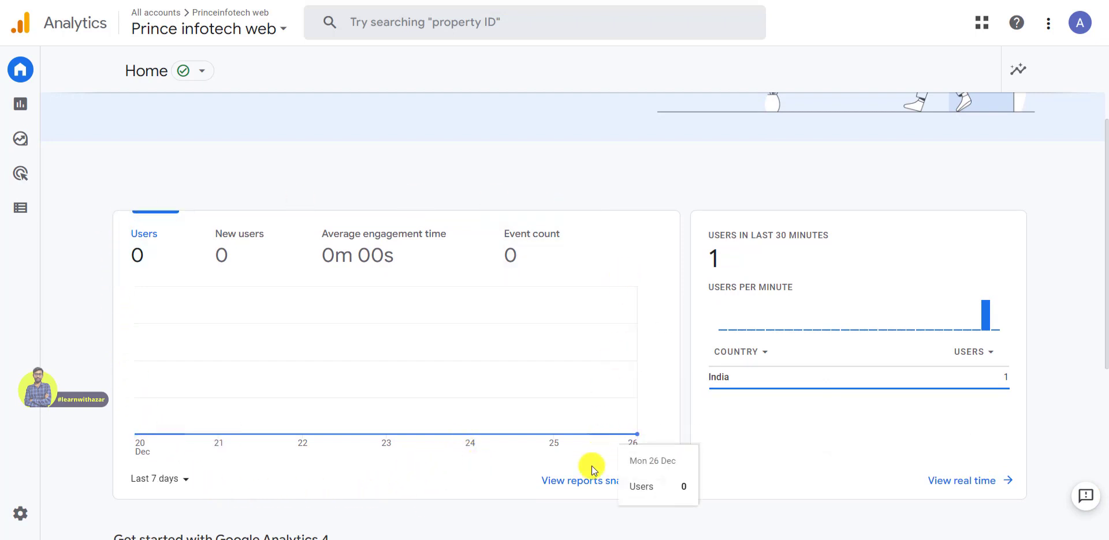
pyautogui.scroll(-5, 478, 360)
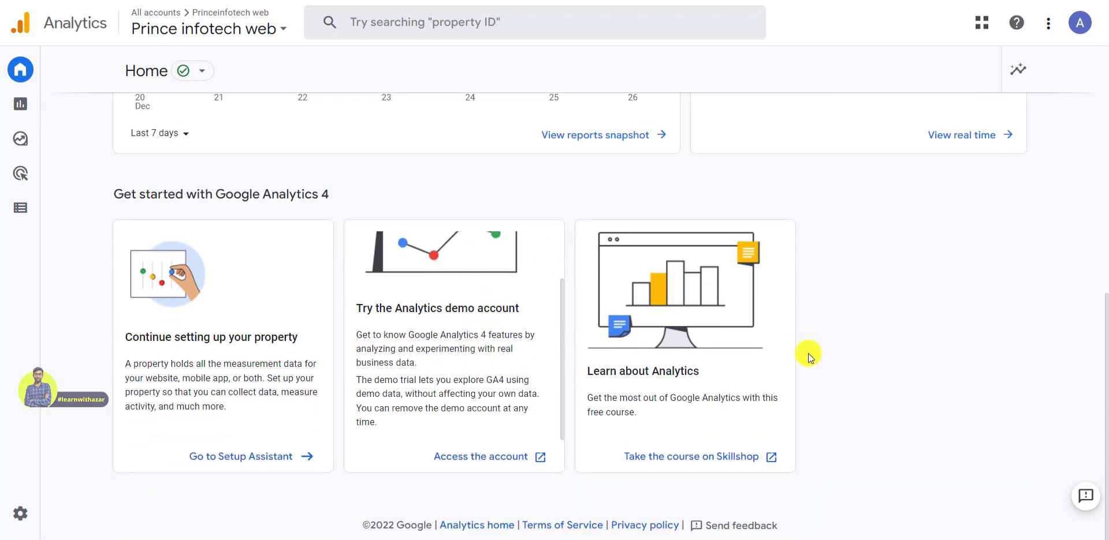
pyautogui.scroll(5, 808, 353)
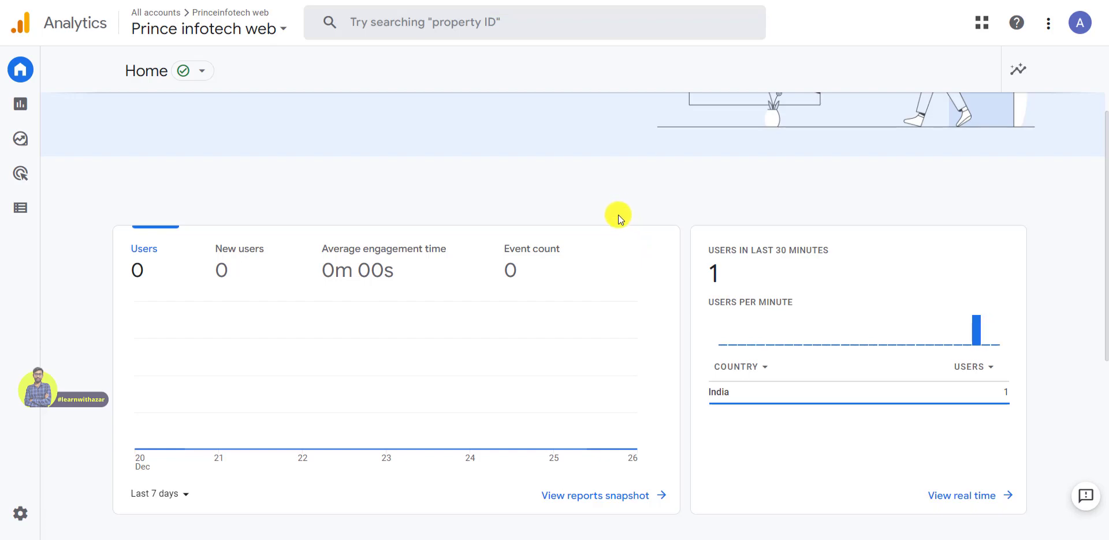
pyautogui.scroll(3, 618, 222)
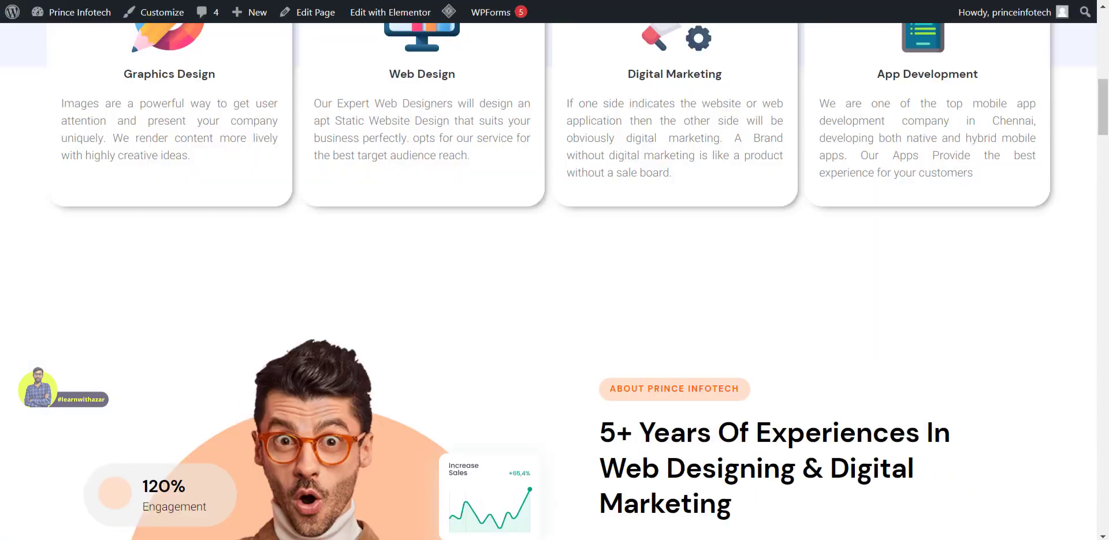
pyautogui.scroll(15, 237, 265)
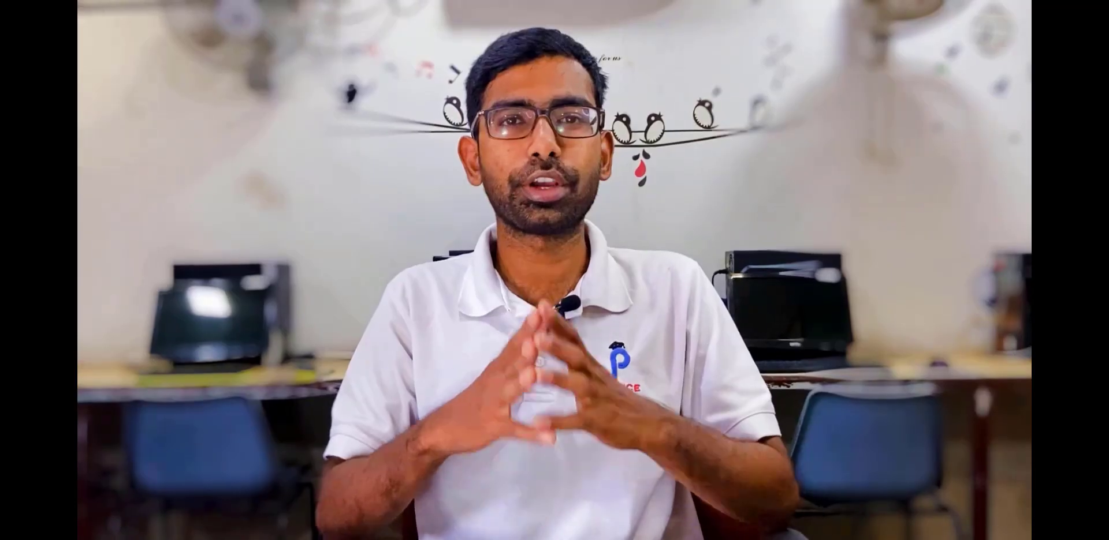